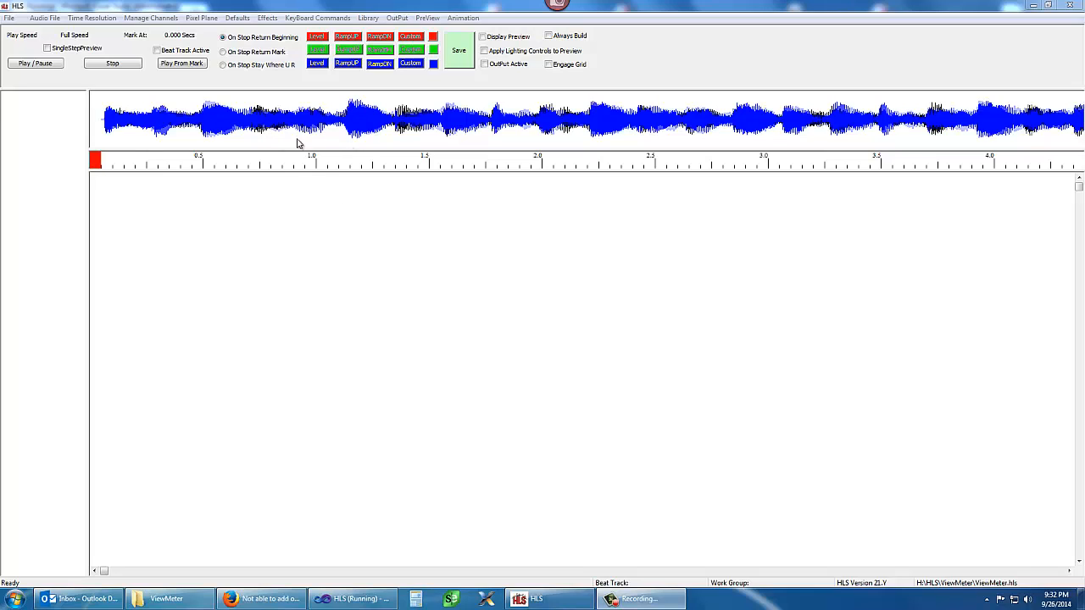
View the waveform of the left audio channel alone, and switch the display to the right channel only
left_click(54, 18)
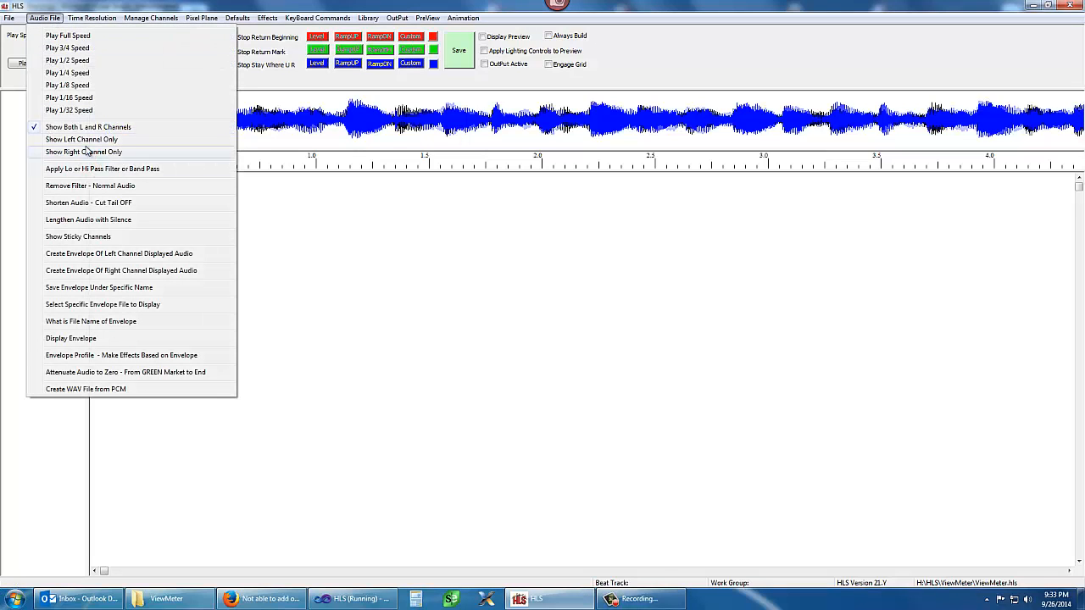
left_click(85, 139)
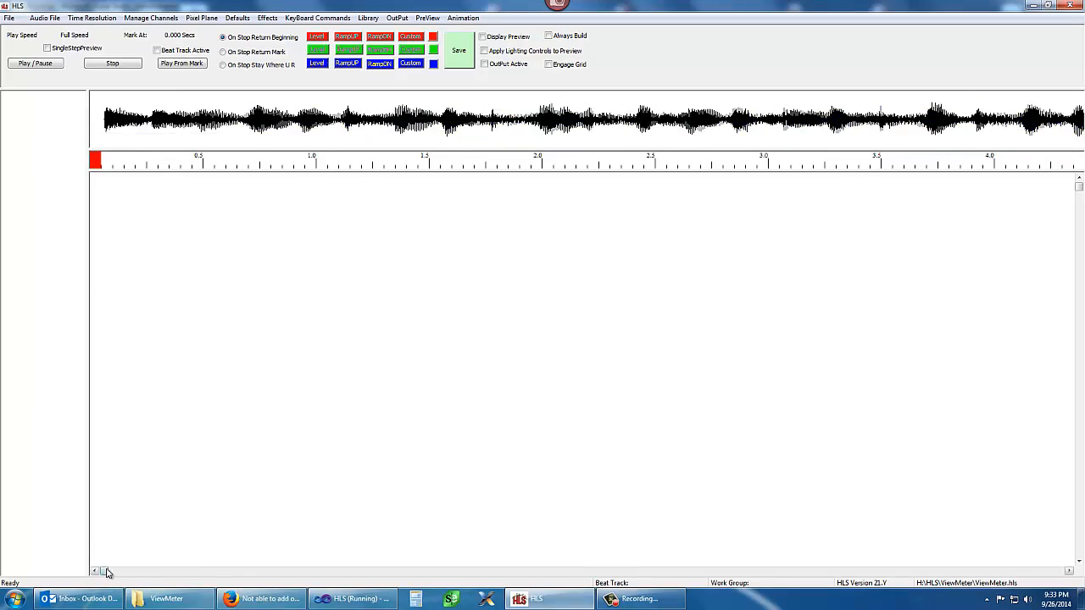
mouse_move(104, 573)
left_mouse_down()
mouse_move(297, 581)
mouse_move(89, 583)
left_mouse_up()
left_click(45, 18)
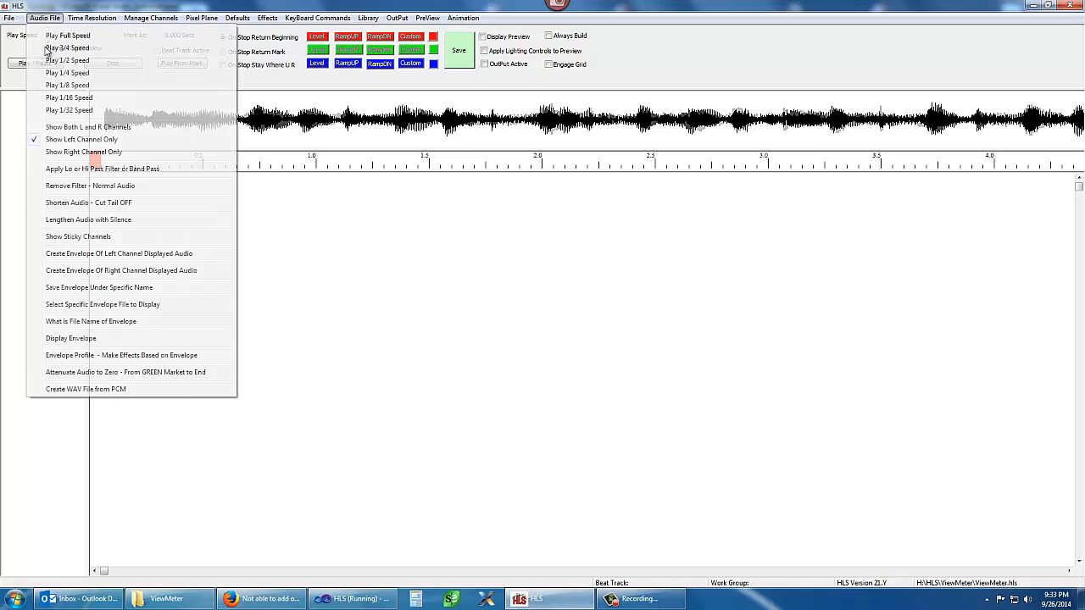
left_click(94, 154)
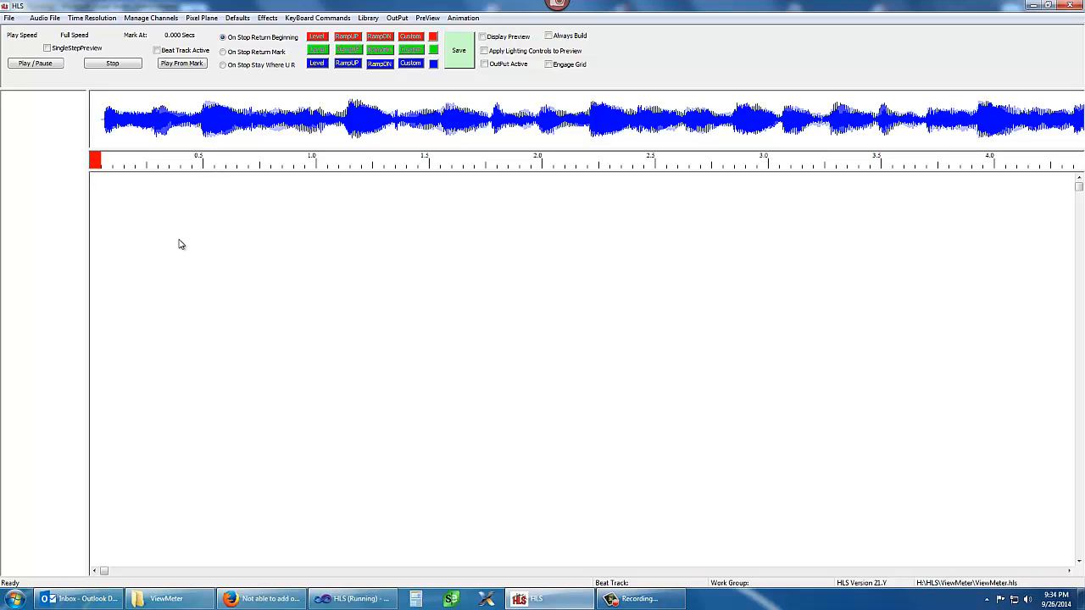
Add nine raw channels named ViewMeter to the channel list
left_click(154, 18)
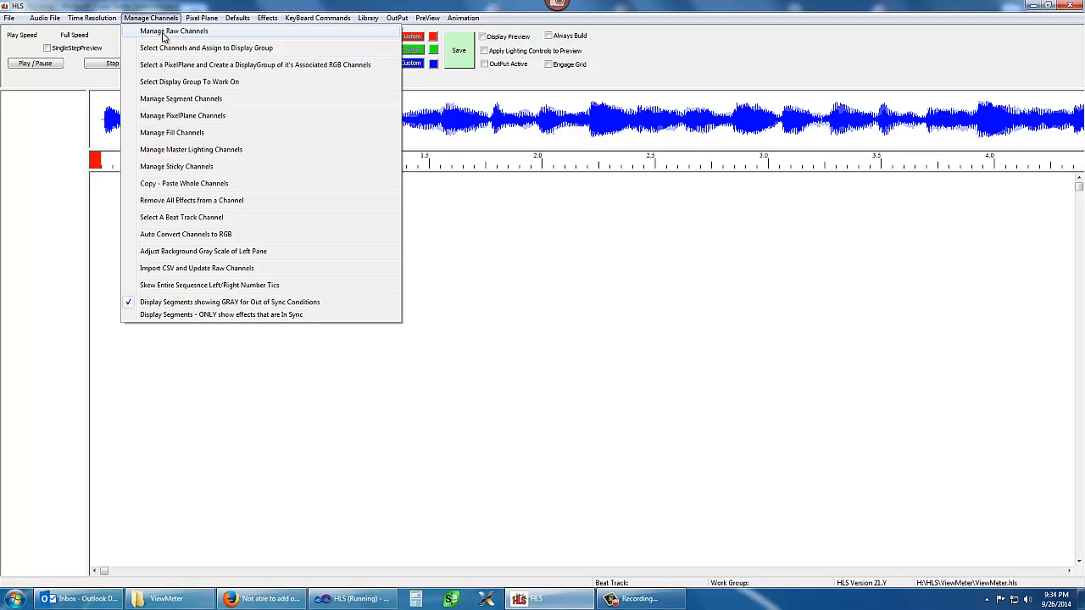
left_click(179, 30)
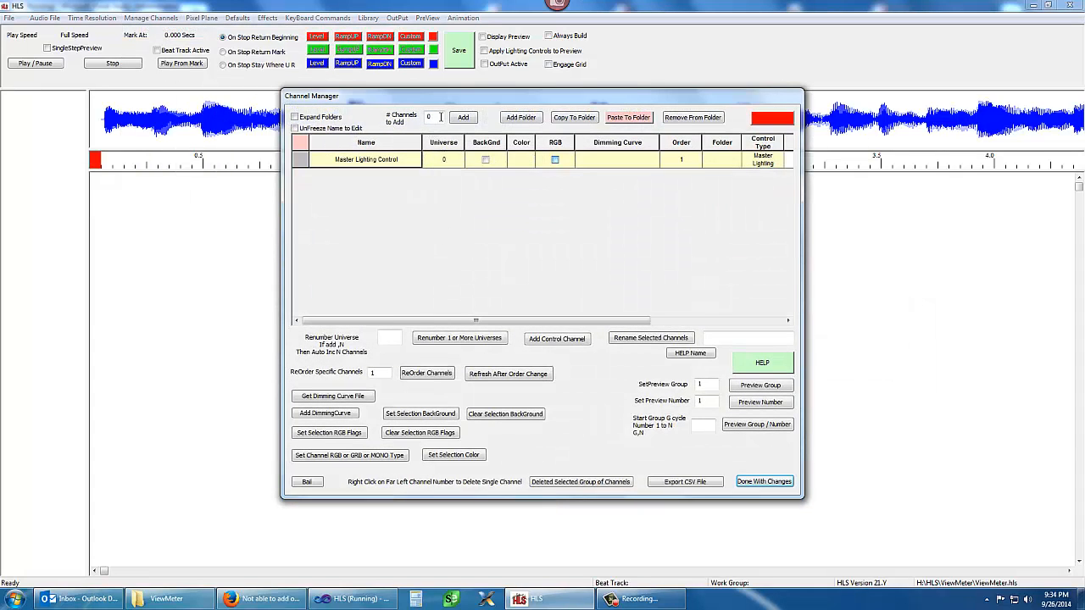
double_click(428, 118)
type("9")
left_click(464, 117)
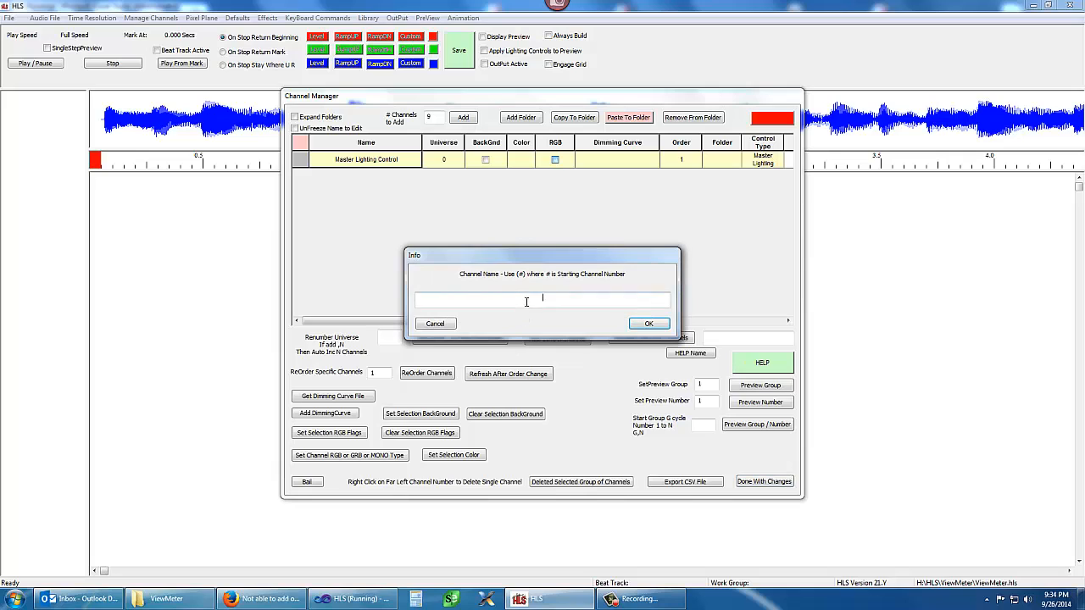
type("Vi")
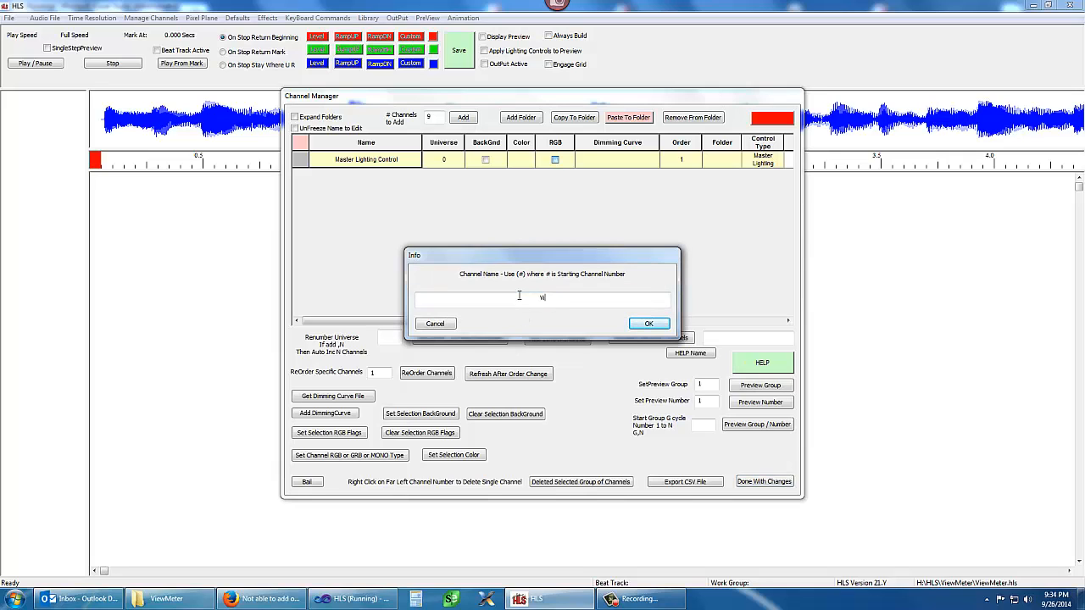
type("ewMeter")
left_click(644, 326)
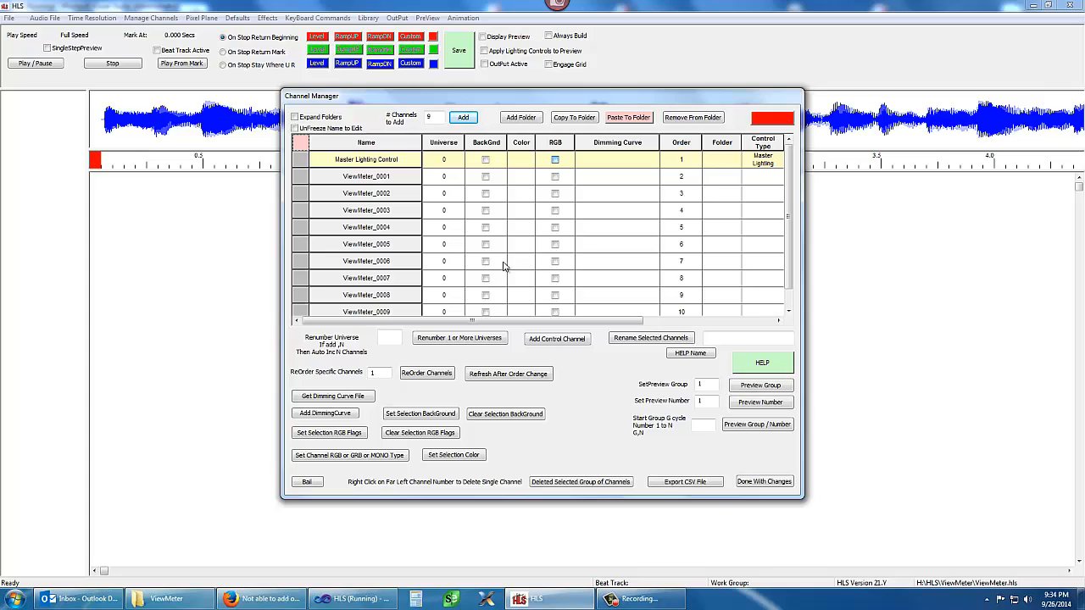
Color channels ViewMeter_0001 and ViewMeter_0002 red, and ViewMeter_0003 to ViewMeter_0005 green
left_click(523, 178)
left_click(524, 195)
left_click(770, 120)
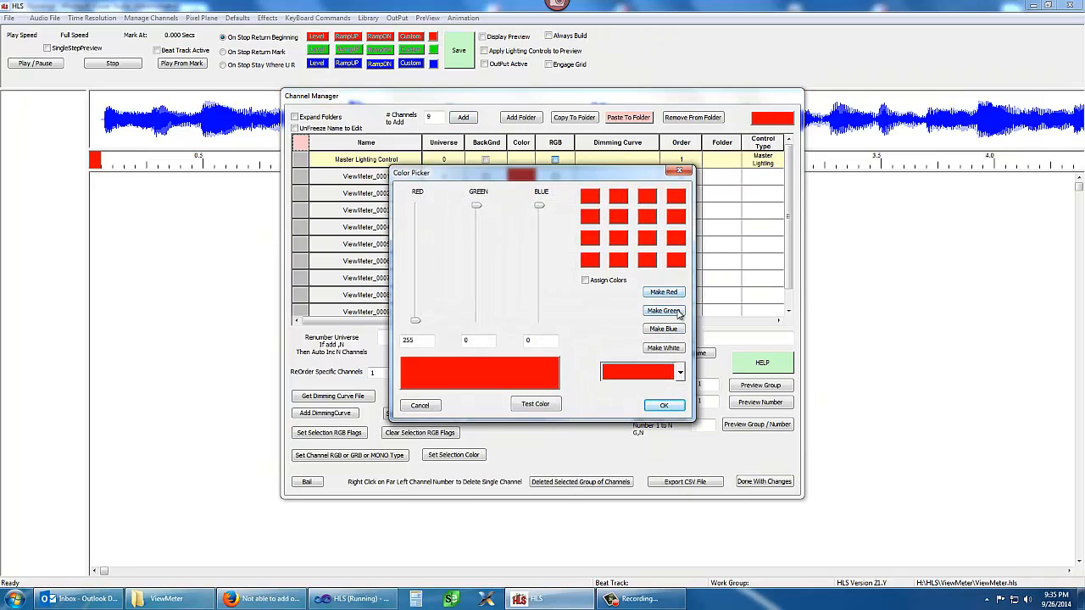
left_click(678, 311)
left_click(524, 212)
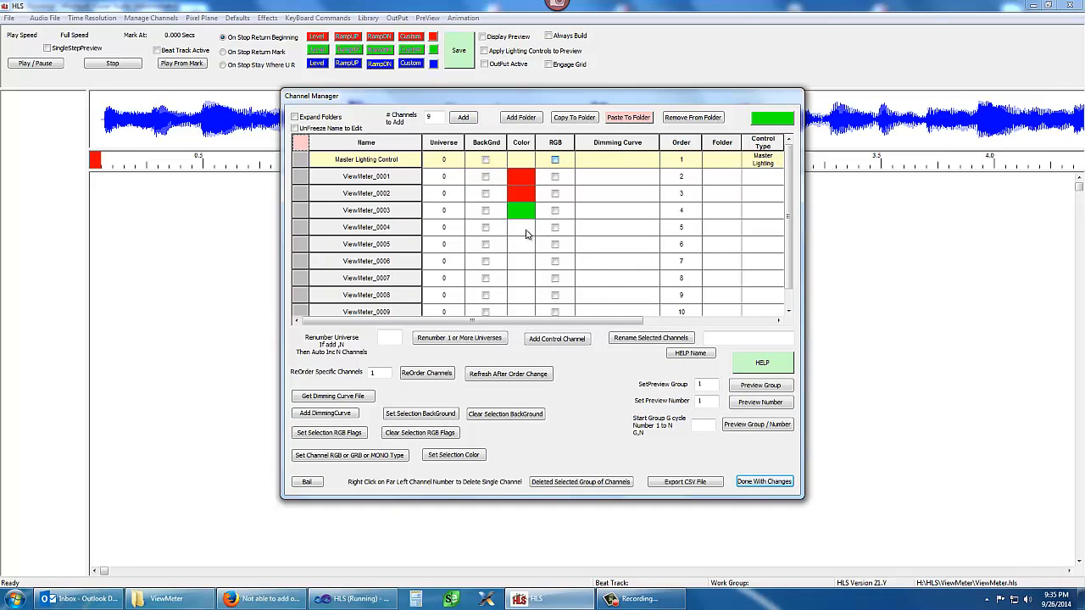
left_click(527, 228)
left_click(523, 248)
Color channels ViewMeter_0006 to ViewMeter_0009 blue
left_click(768, 121)
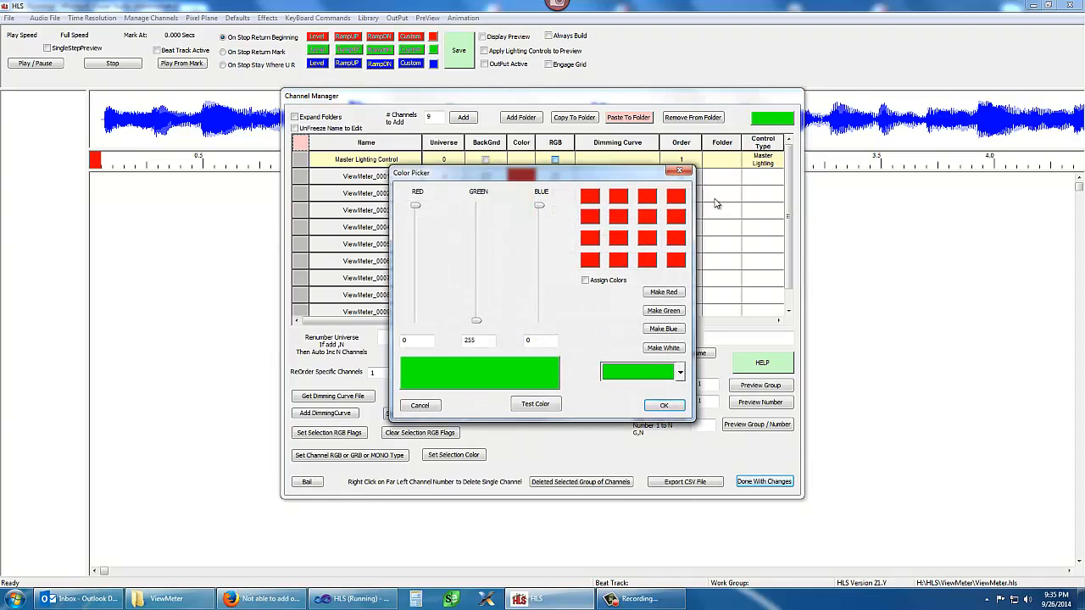
left_click(664, 329)
left_click(523, 263)
left_click(523, 282)
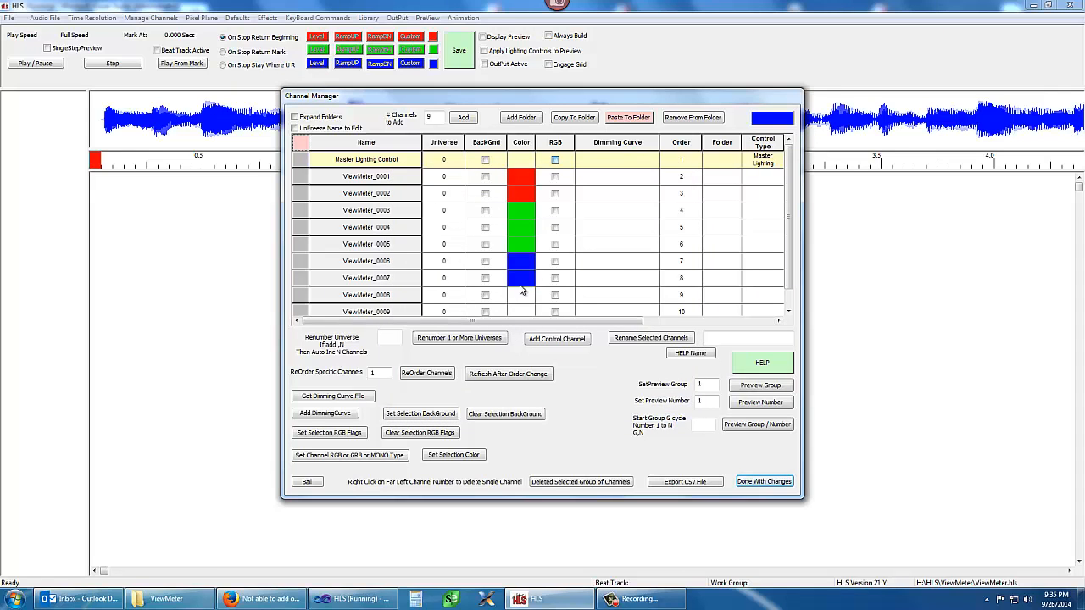
left_click(523, 299)
left_click(523, 313)
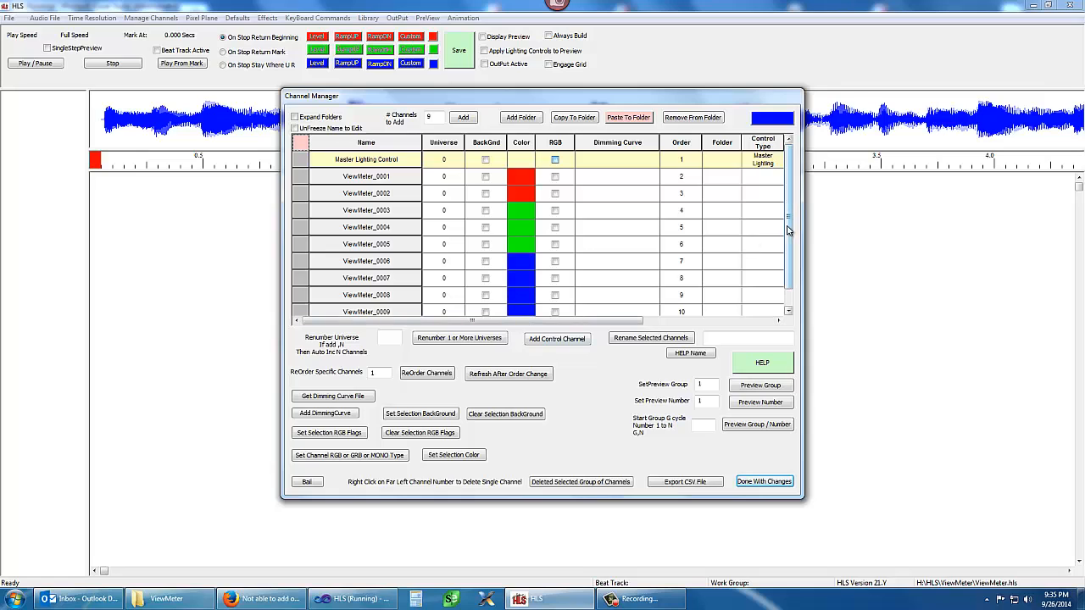
Assign all nine ViewMeter channels to preview group 1 with preview numbers cycling 1 to 9, and keep the channel changes
left_click_drag(788, 227, 790, 249)
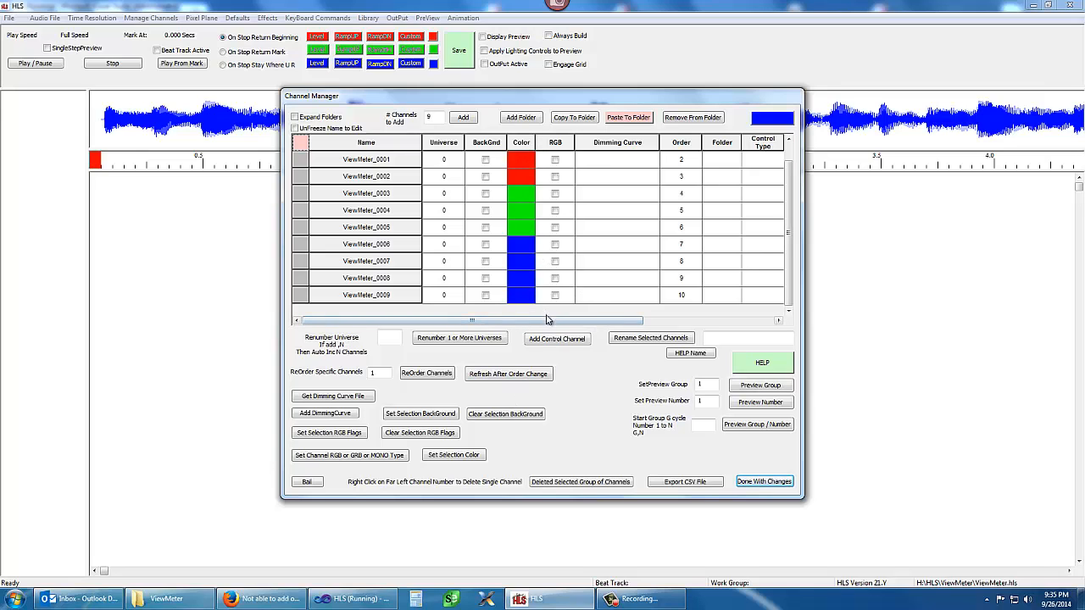
left_click_drag(537, 325, 741, 331)
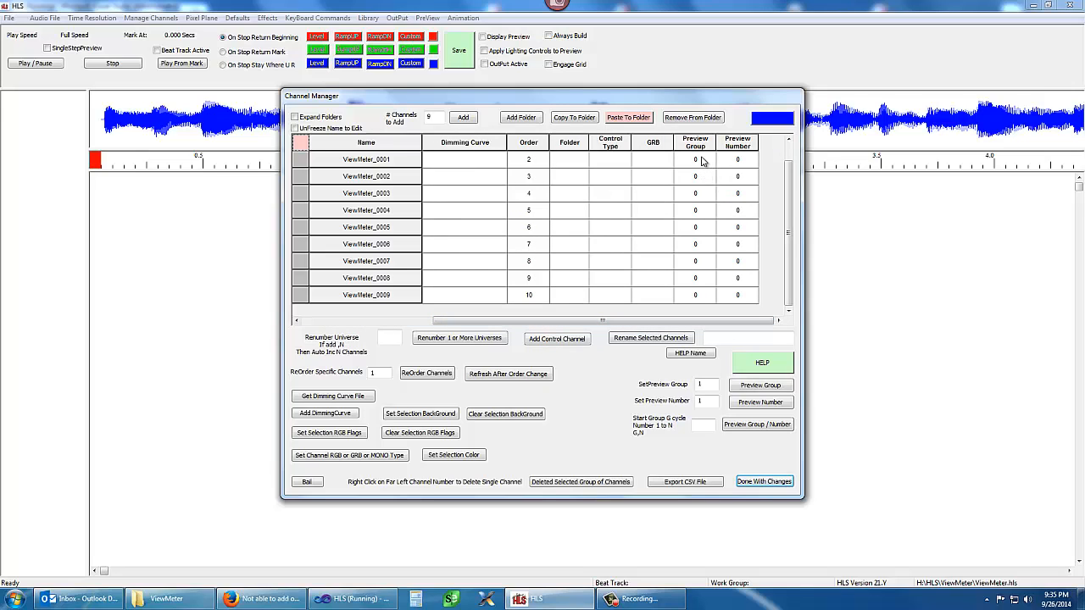
left_click_drag(705, 171, 702, 309)
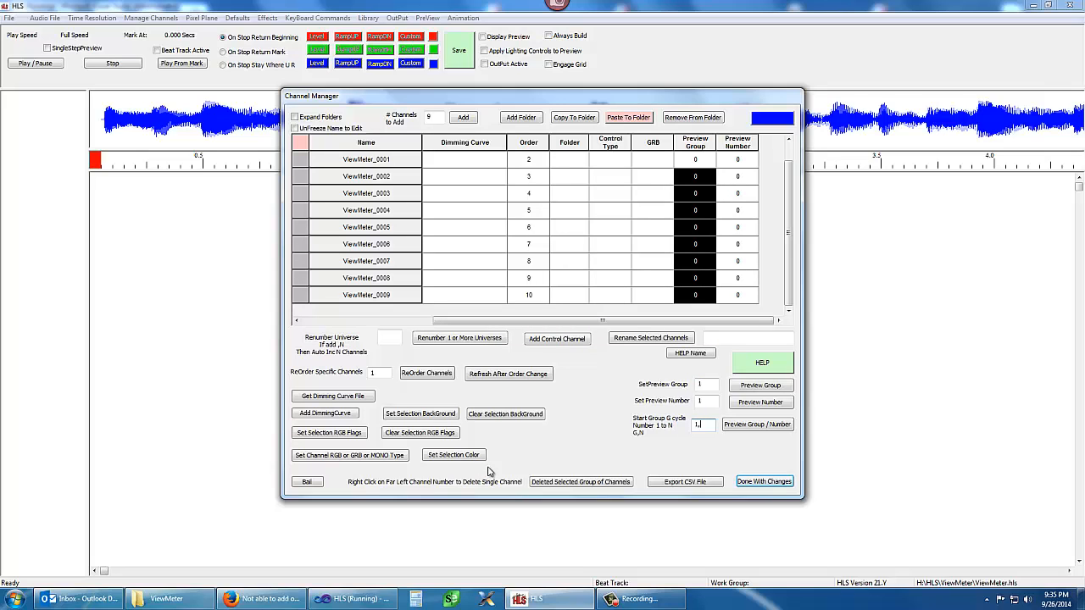
left_click(745, 427)
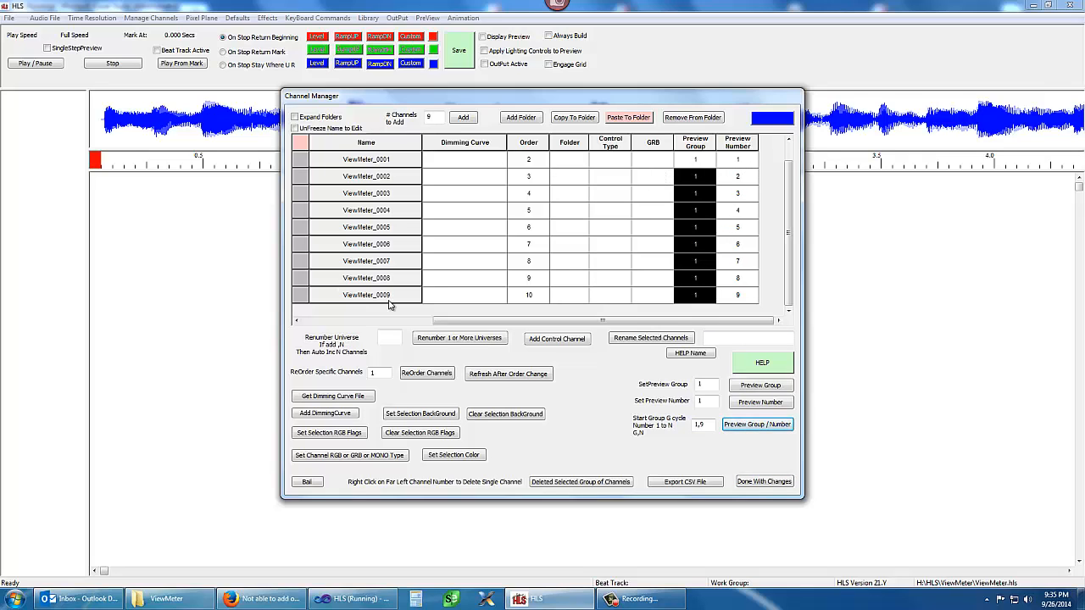
left_click(778, 483)
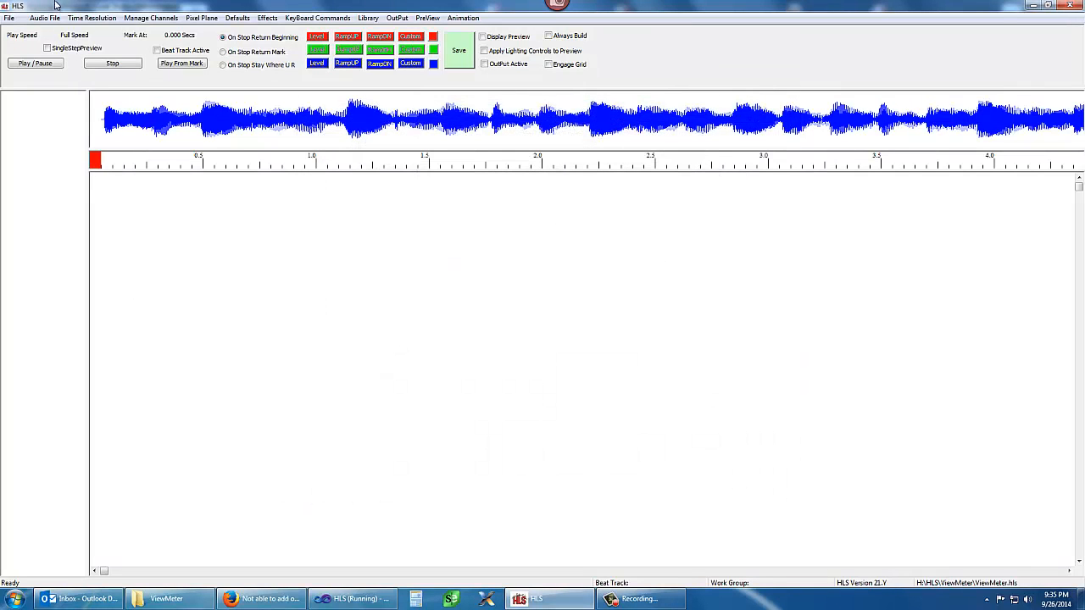
Create a display group named VM containing all nine ViewMeter channels without the Master Lighting Control
left_click(142, 18)
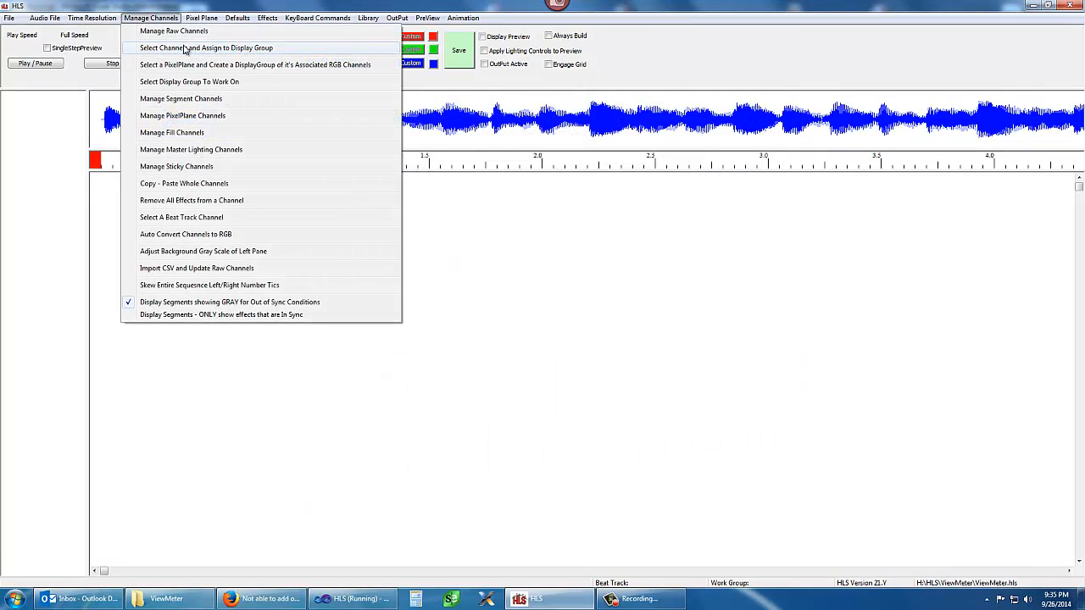
left_click(184, 48)
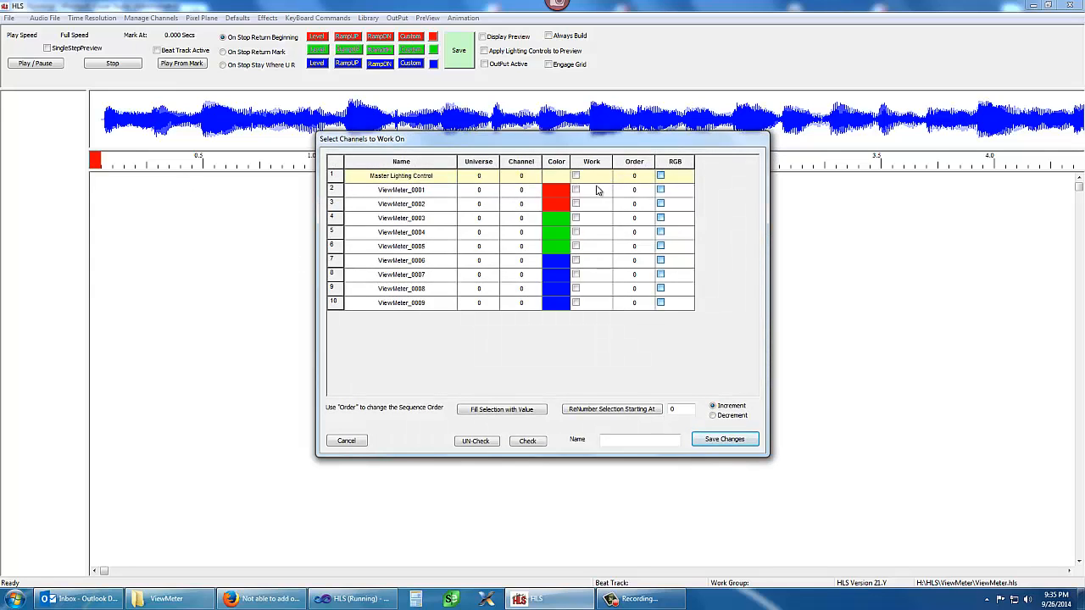
left_click_drag(591, 204, 592, 305)
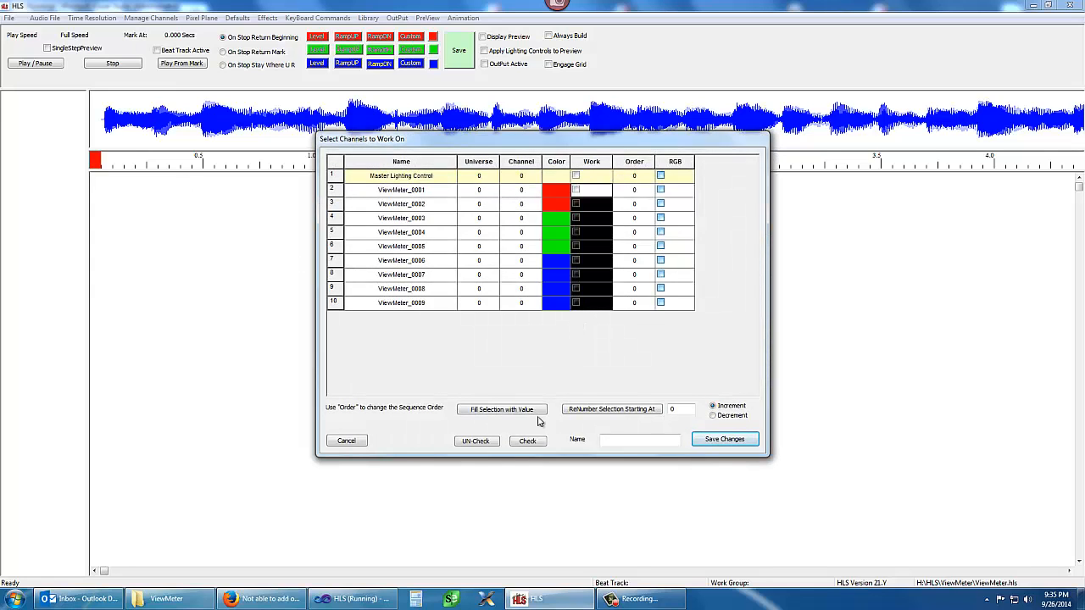
left_click(527, 441)
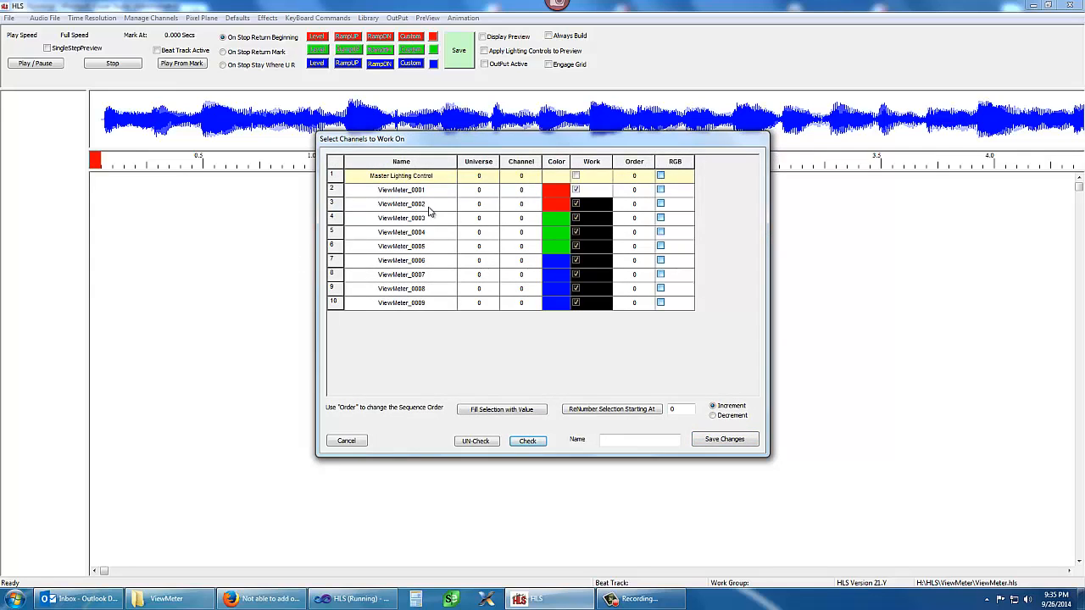
left_click(611, 440)
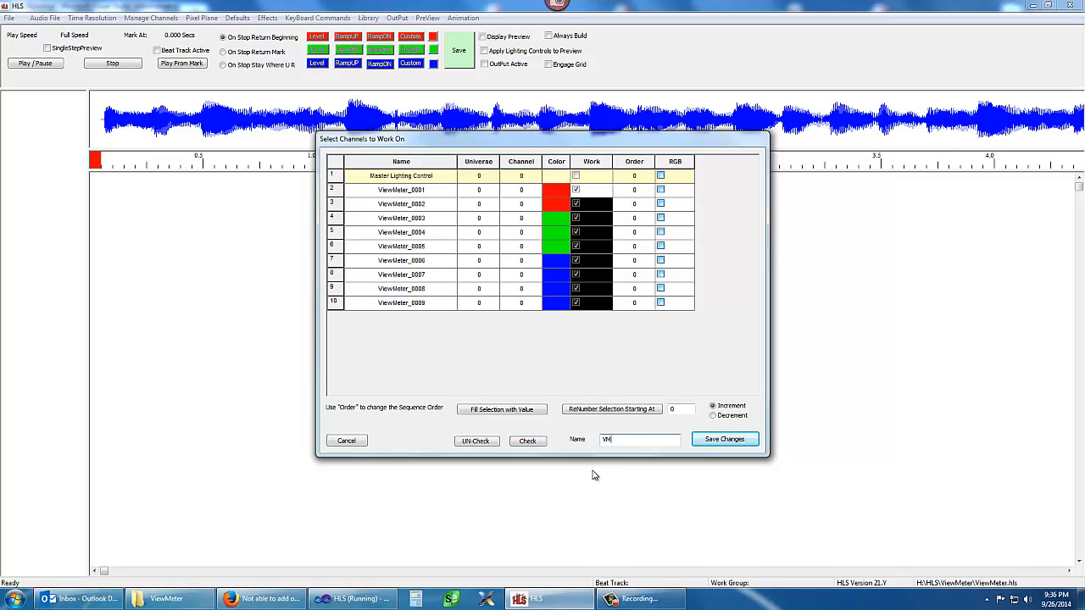
type("VM")
left_click(723, 439)
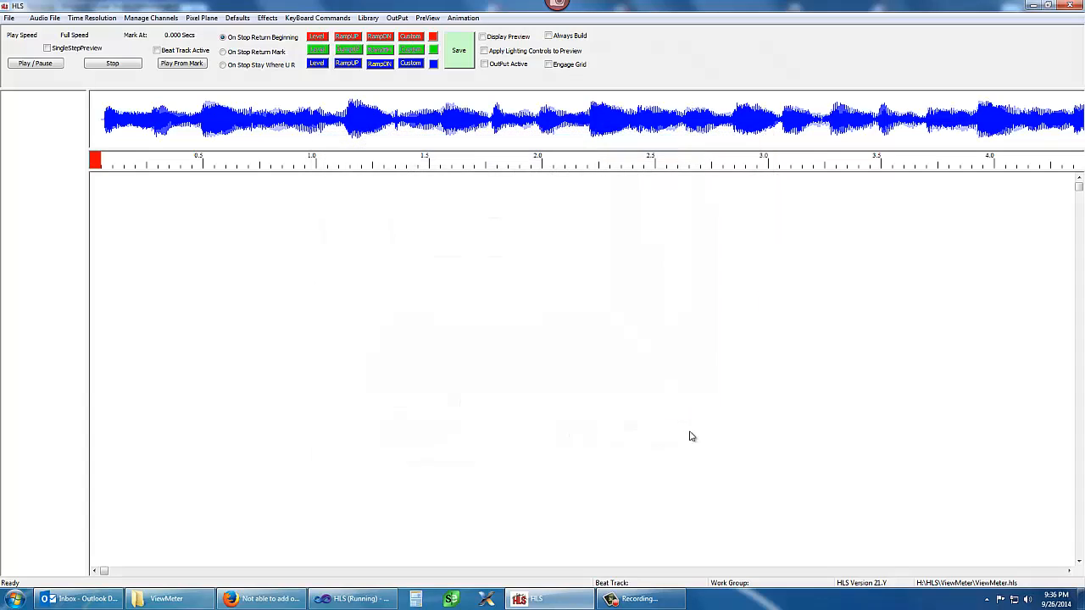
Load VM as the display group to work on, and save the sequence
left_click(151, 18)
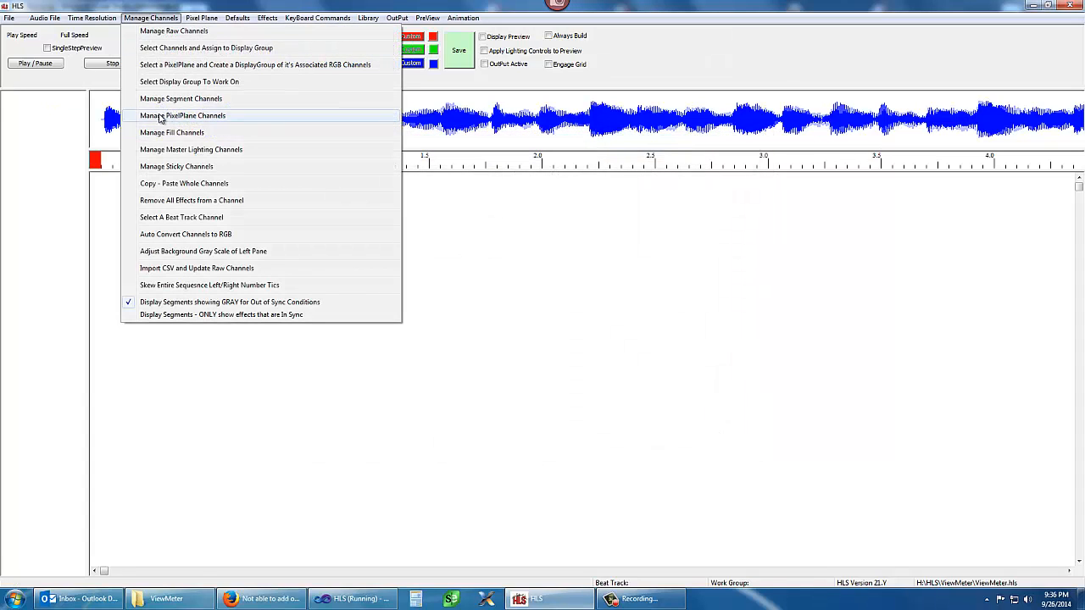
left_click(161, 81)
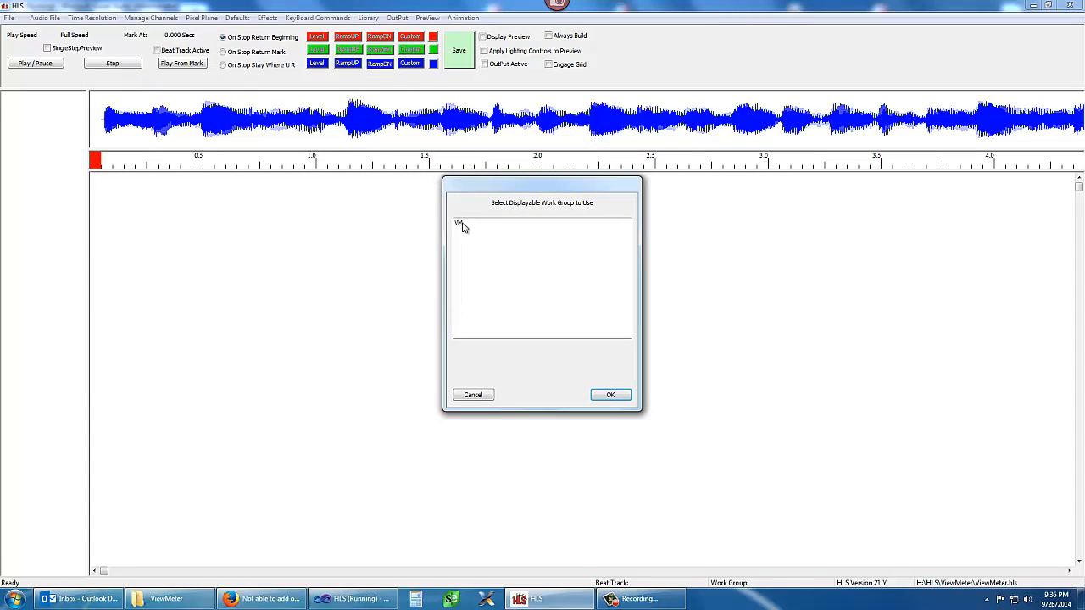
left_click(463, 225)
left_click(610, 395)
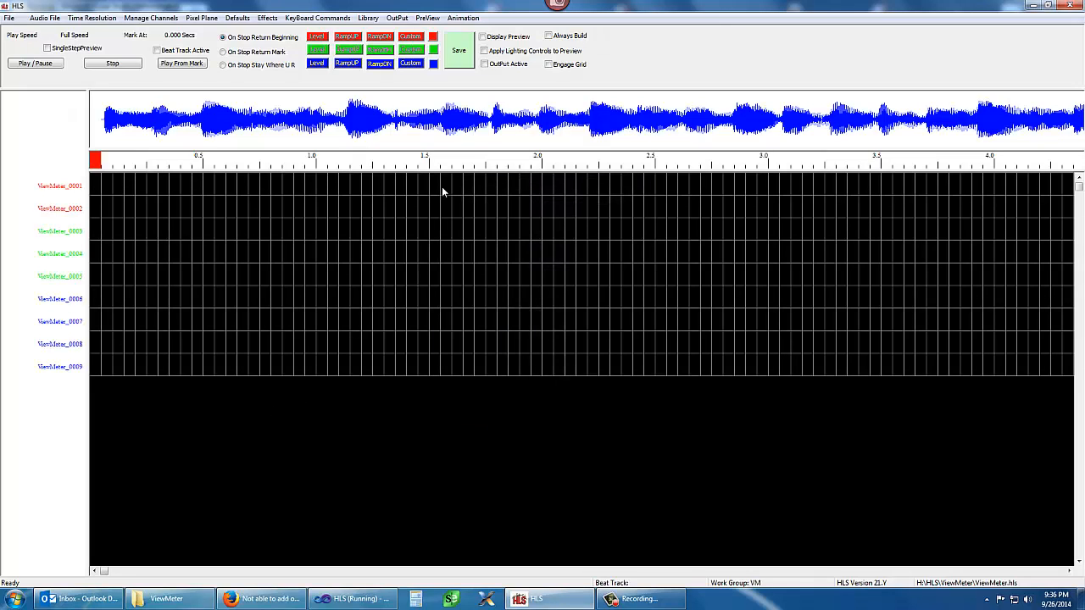
left_click(459, 50)
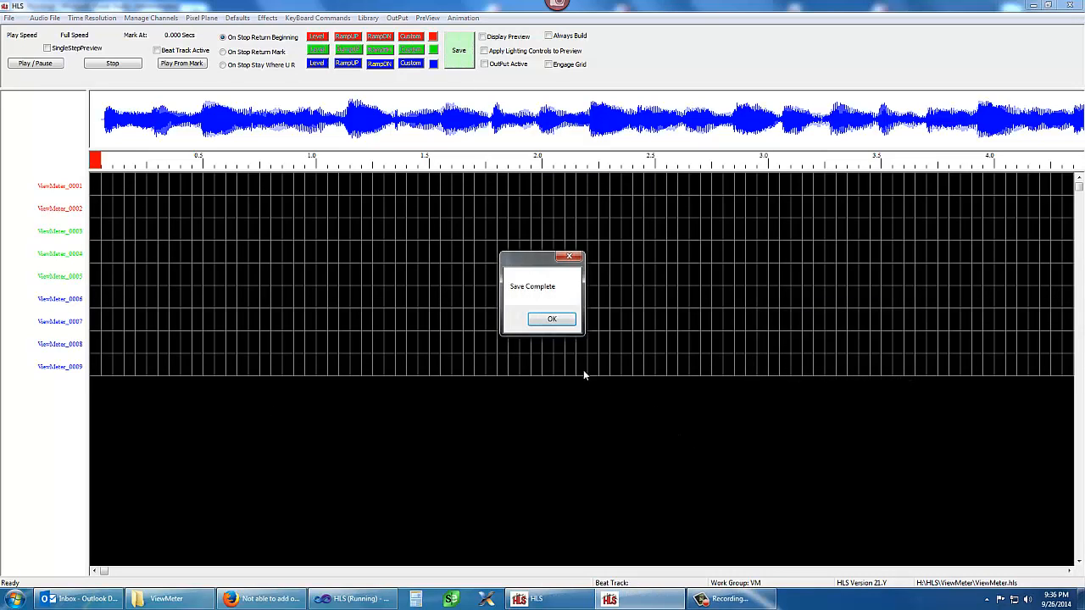
left_click(552, 320)
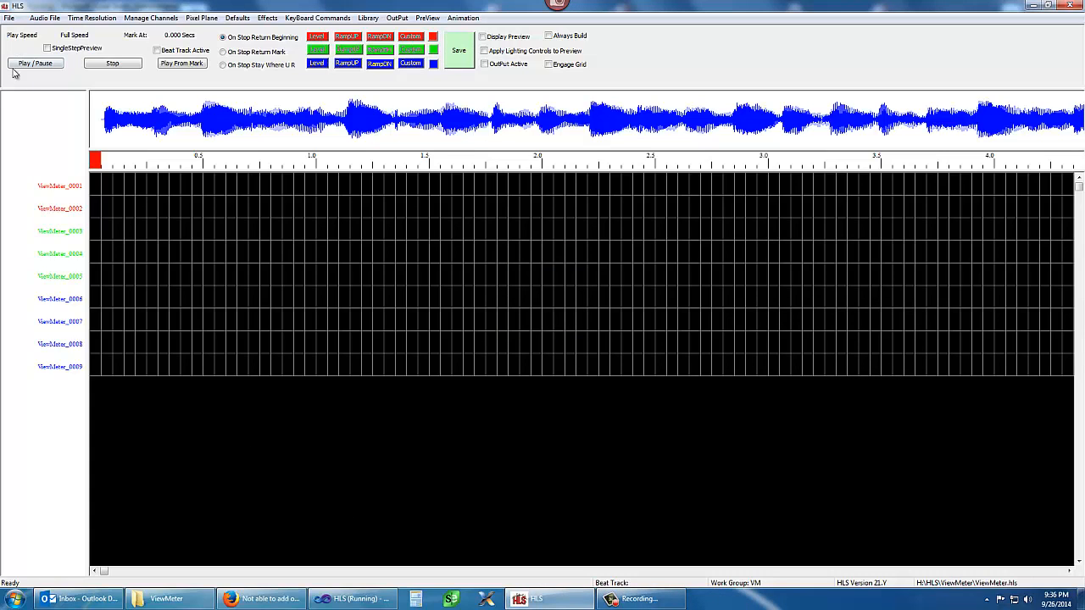
Create an envelope of the displayed right channel audio
left_click(47, 18)
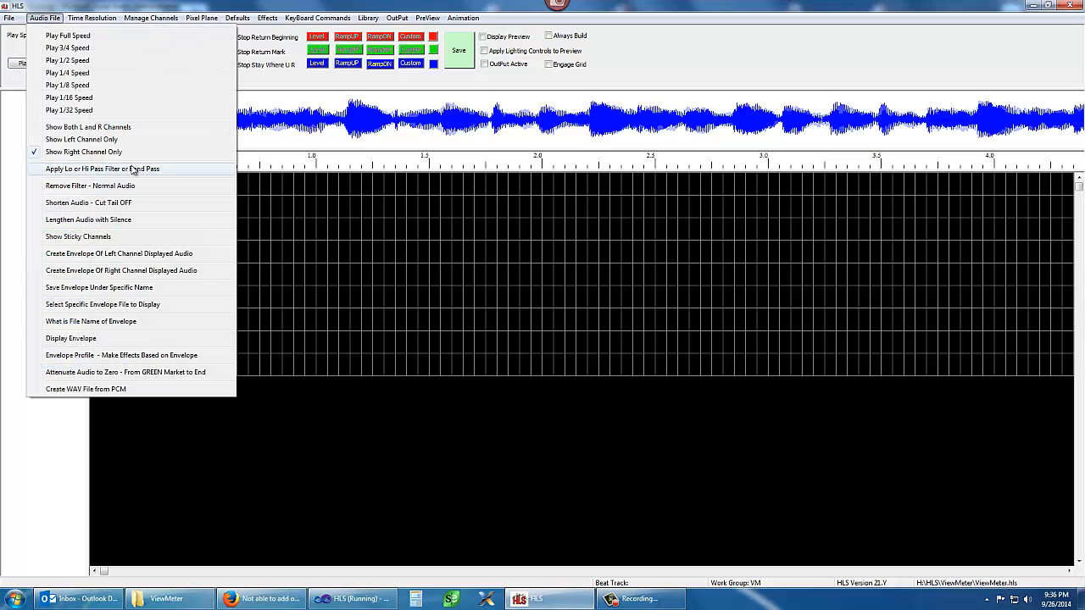
left_click(119, 270)
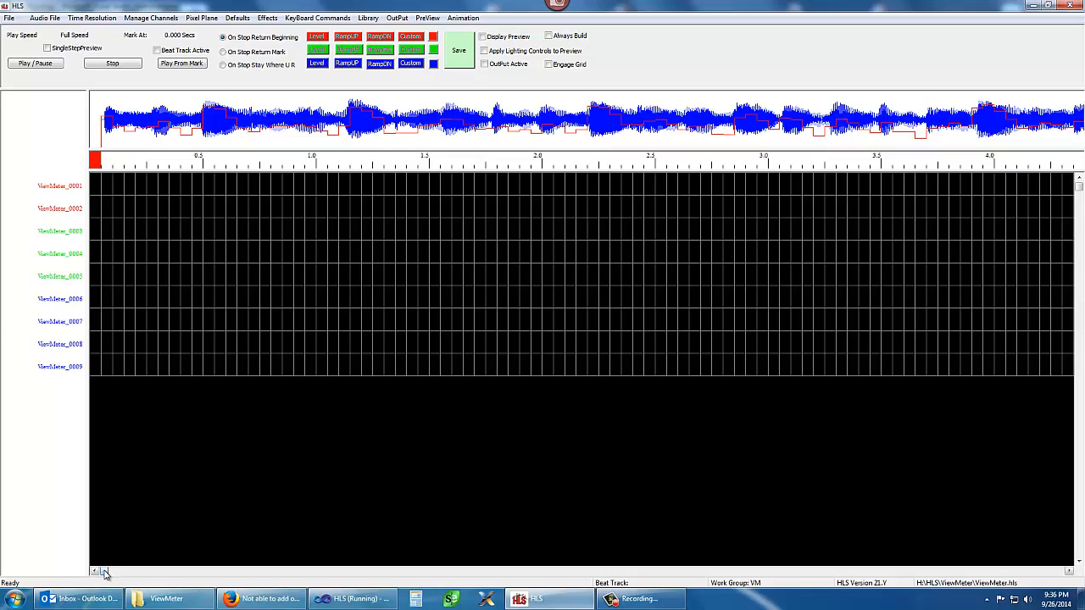
mouse_move(104, 573)
left_mouse_down()
mouse_move(183, 587)
mouse_move(999, 584)
mouse_move(815, 573)
mouse_move(100, 573)
left_mouse_up()
Open the envelope profile for making effects and examine the counts listed for the upper envelope levels
left_click(48, 18)
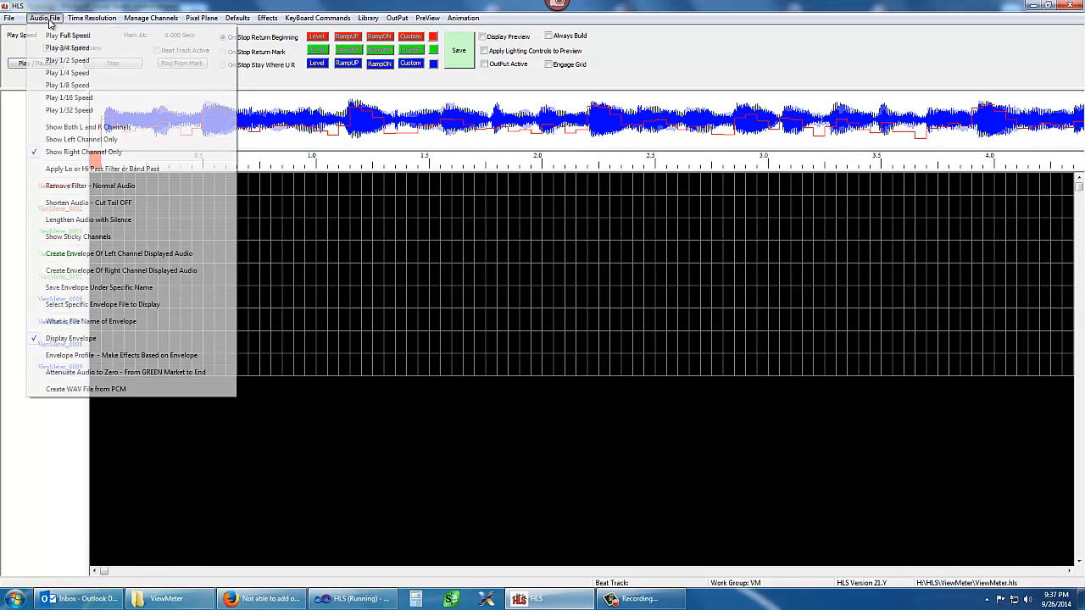
left_click(76, 357)
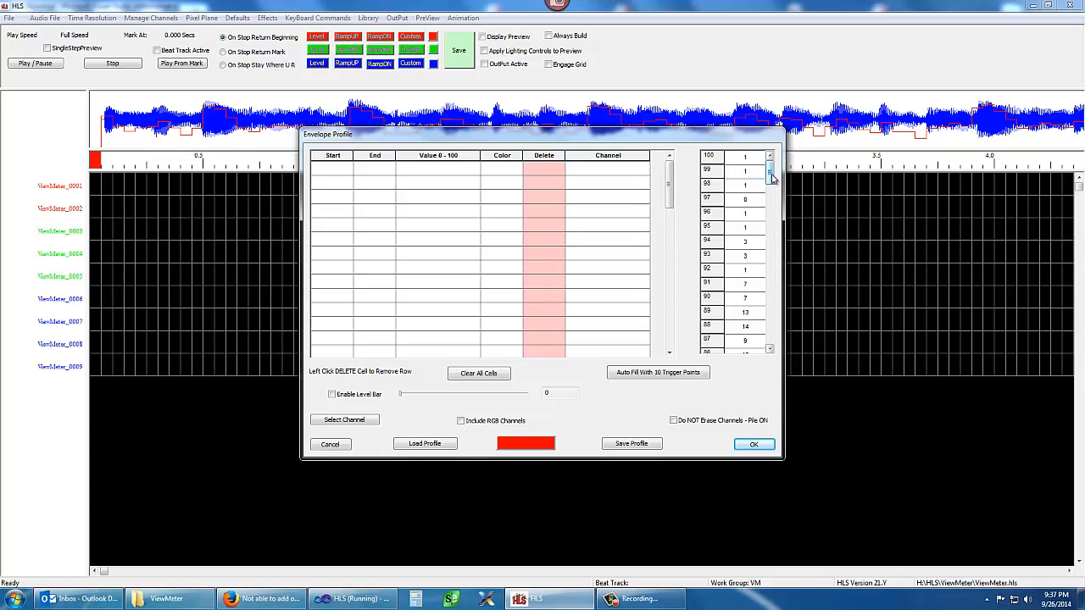
left_click_drag(771, 176, 766, 154)
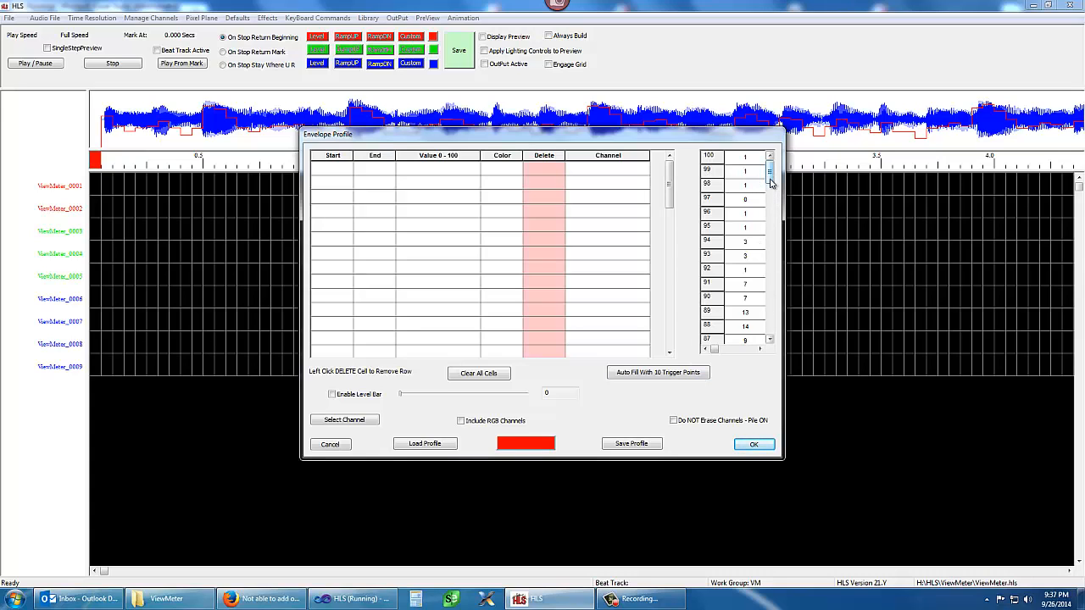
scroll(769, 176, "down", 1)
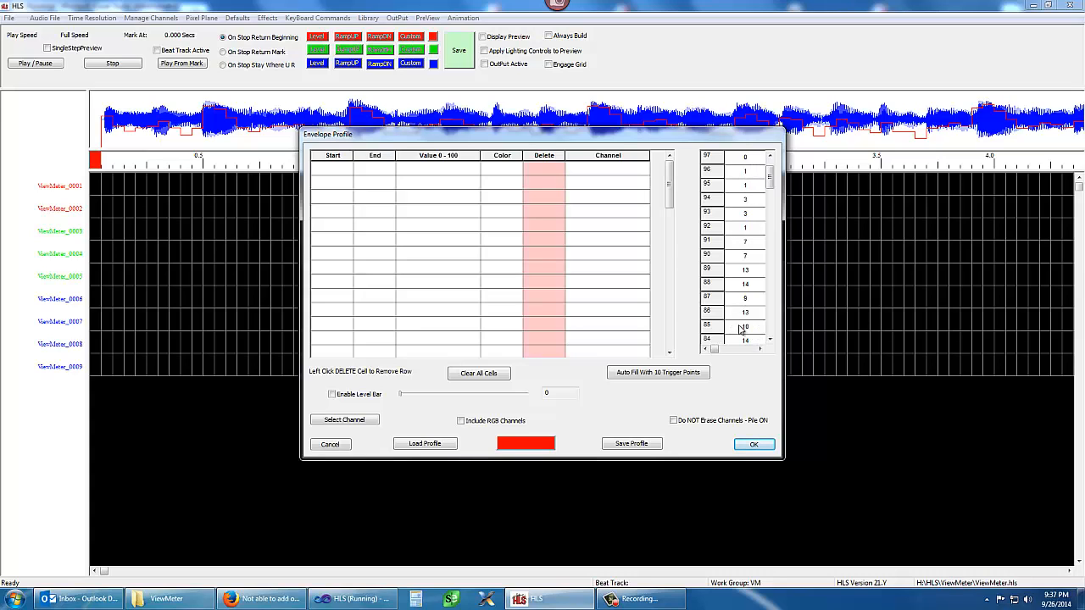
left_click_drag(769, 176, 774, 196)
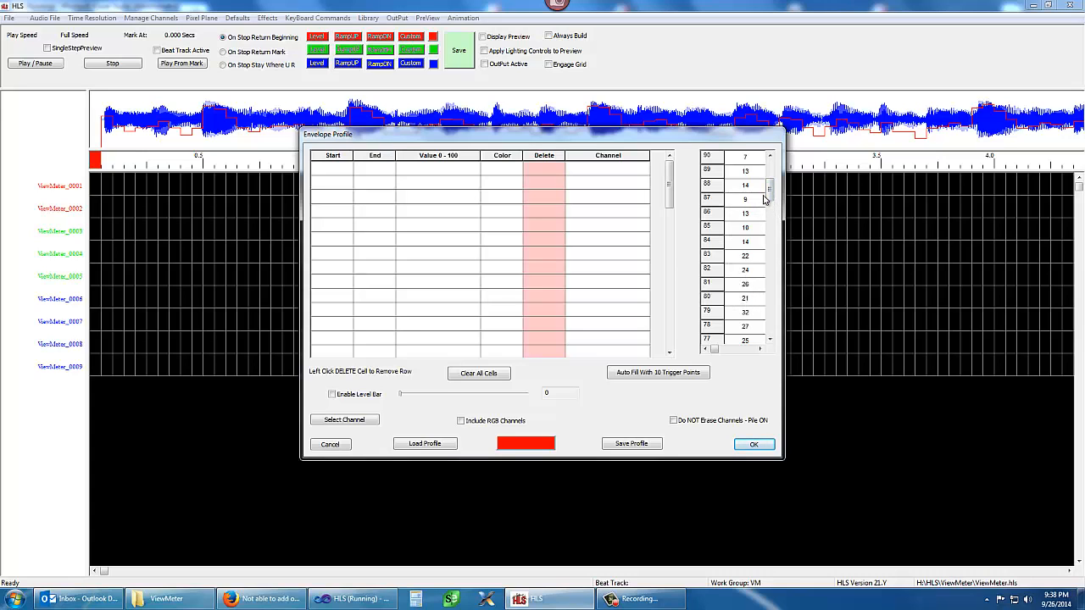
mouse_move(771, 195)
left_mouse_down()
mouse_move(777, 340)
mouse_move(765, 181)
left_mouse_up()
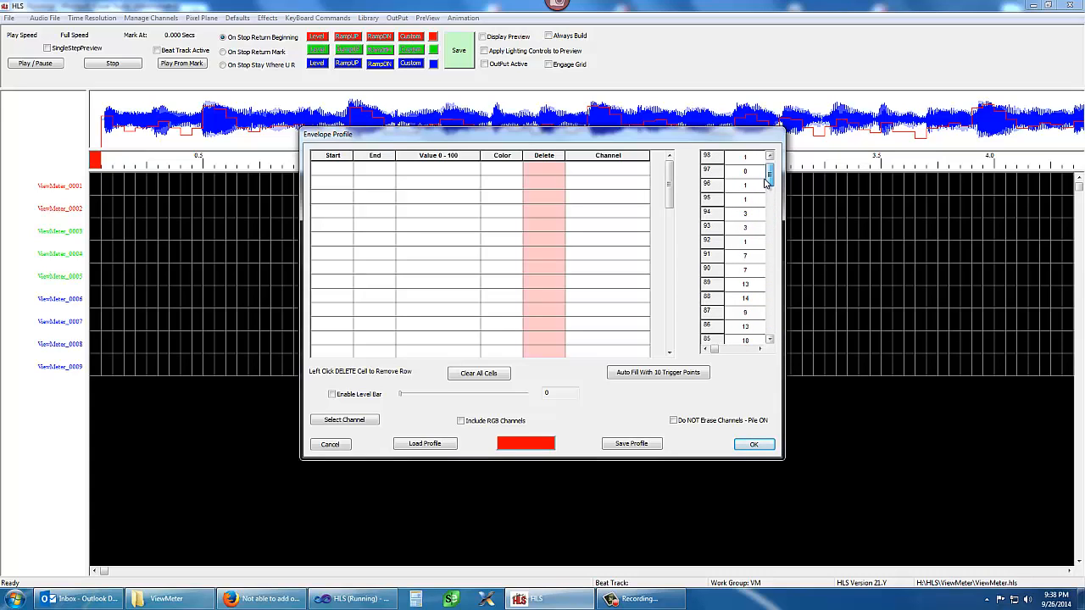
mouse_move(766, 181)
left_mouse_down()
mouse_move(769, 210)
mouse_move(769, 168)
left_mouse_up()
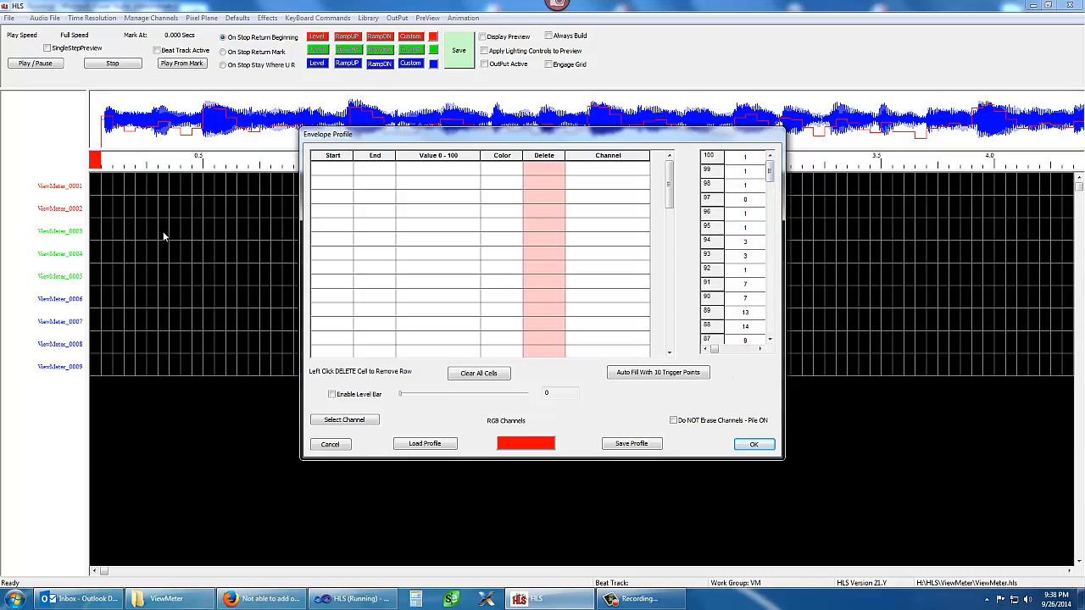
Fill the first profile row with start 85, end 100 and value 100, and assign it to ViewMeter_0001
left_click(330, 173)
type("0")
left_click(377, 175)
type("100")
left_click(434, 175)
type("100")
left_click(608, 170)
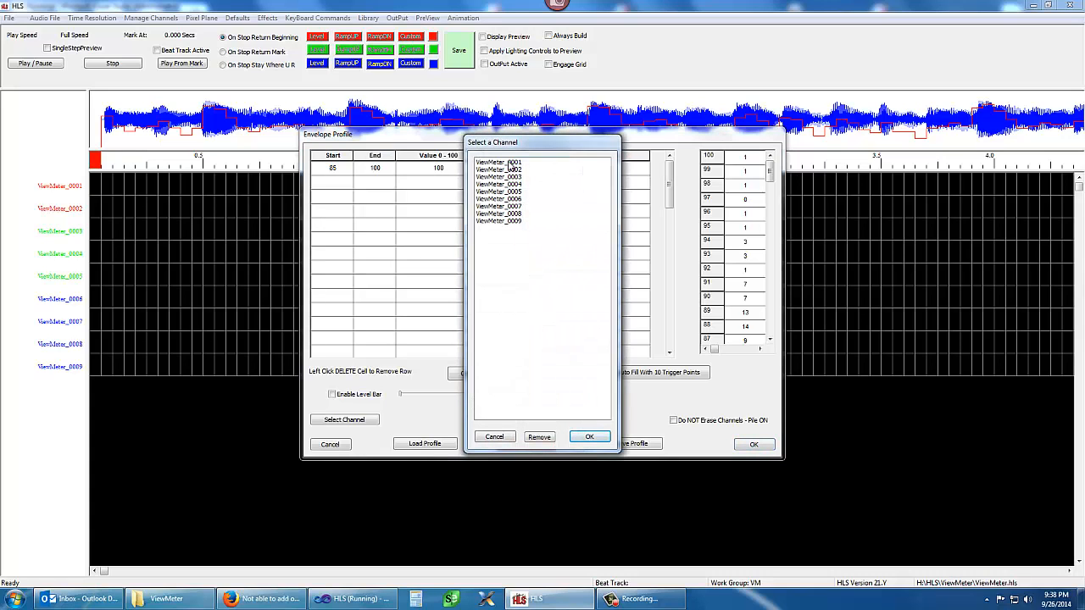
left_click(512, 168)
left_click(598, 439)
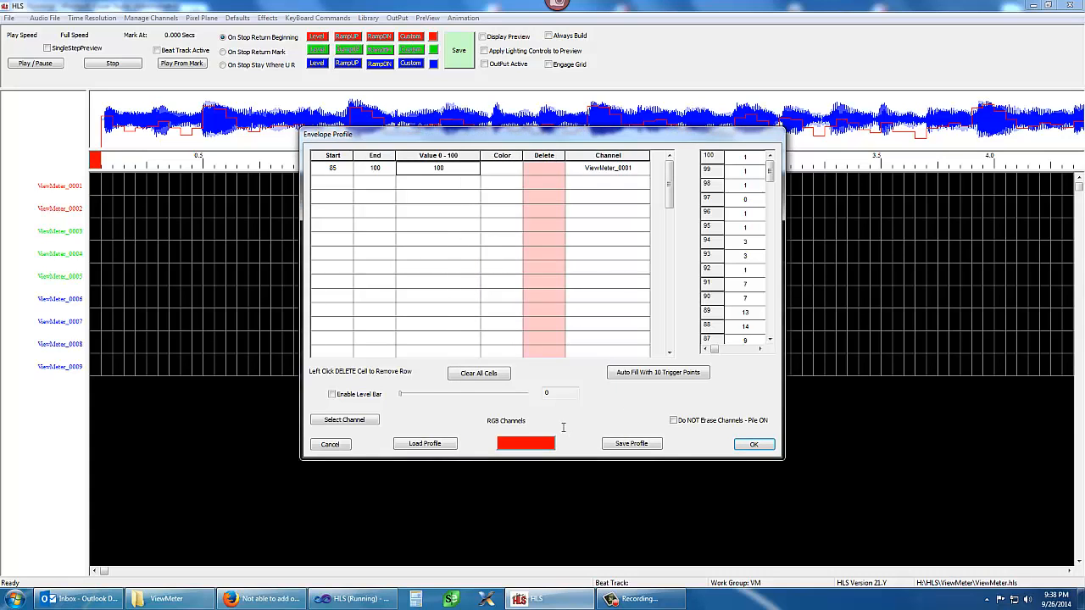
Fill the second profile row with start 77, end 100 and value 100, and assign it to ViewMeter_0002
left_click(333, 184)
type("77")
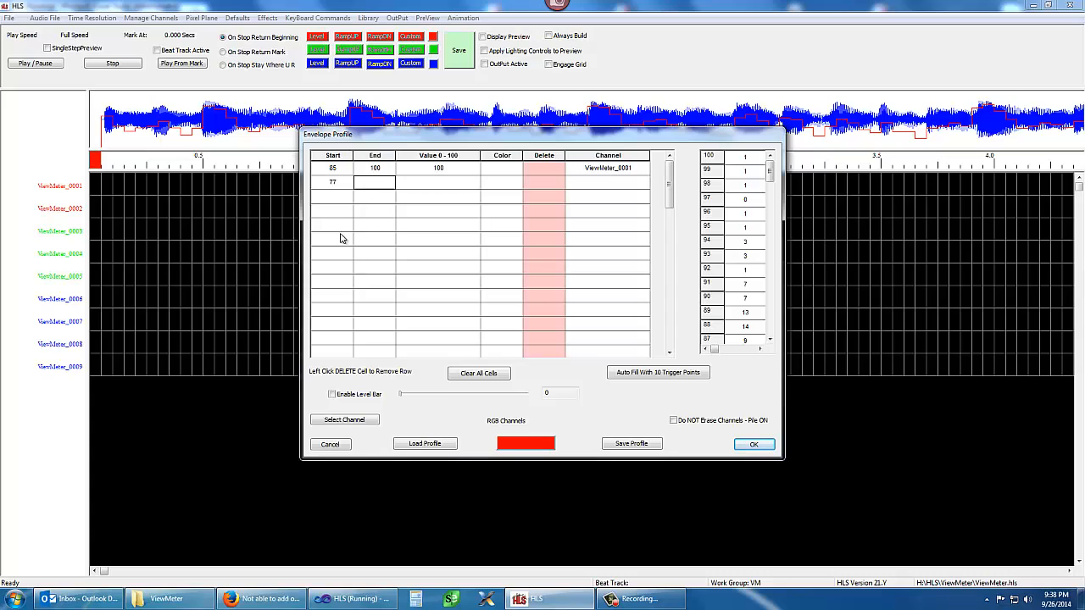
type("100")
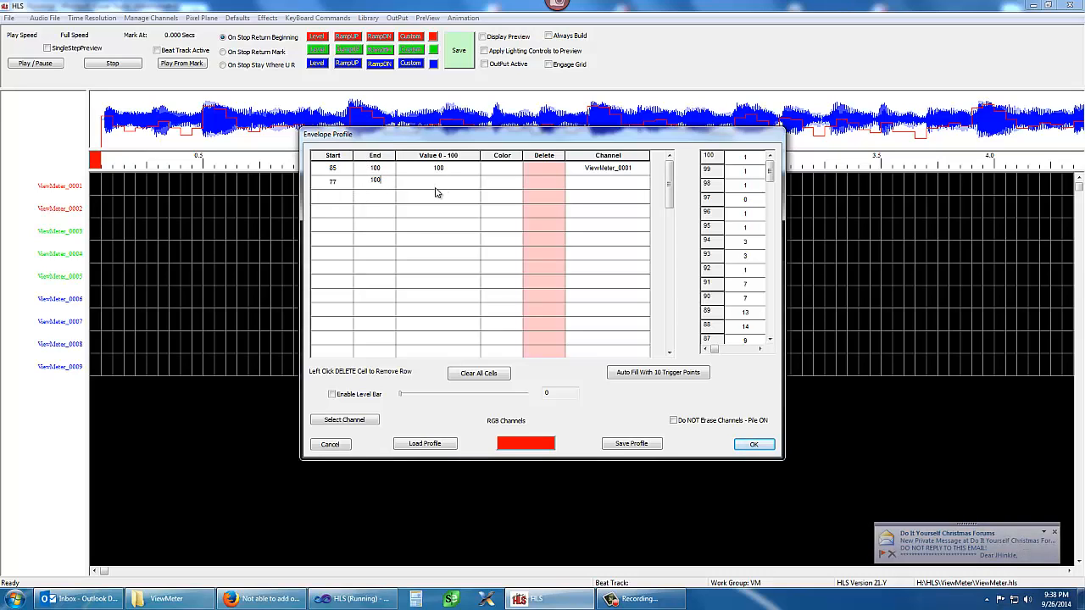
key("Tab")
type("100")
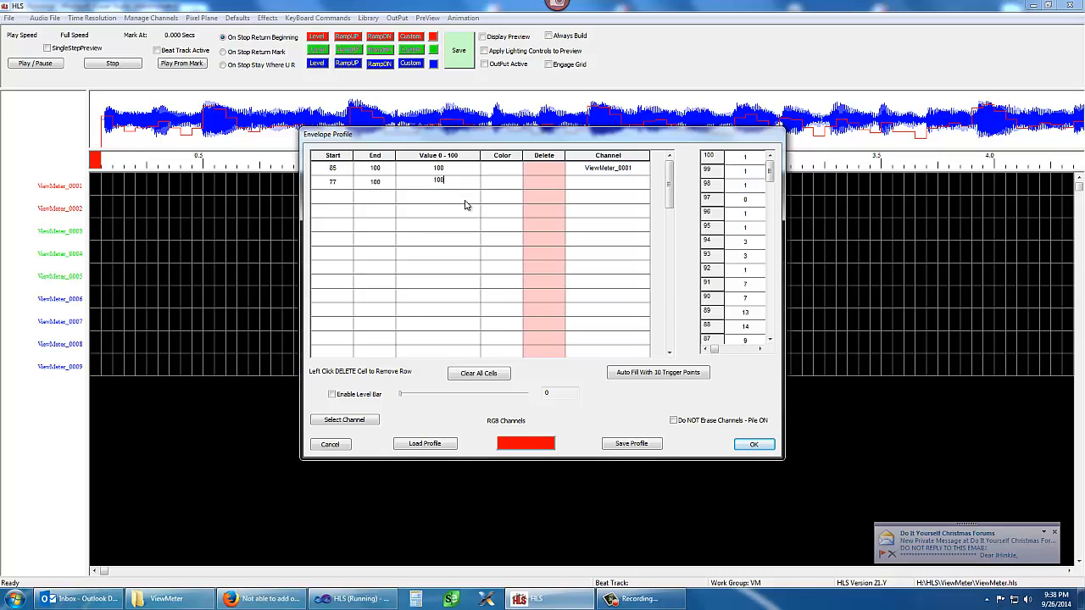
left_click(607, 187)
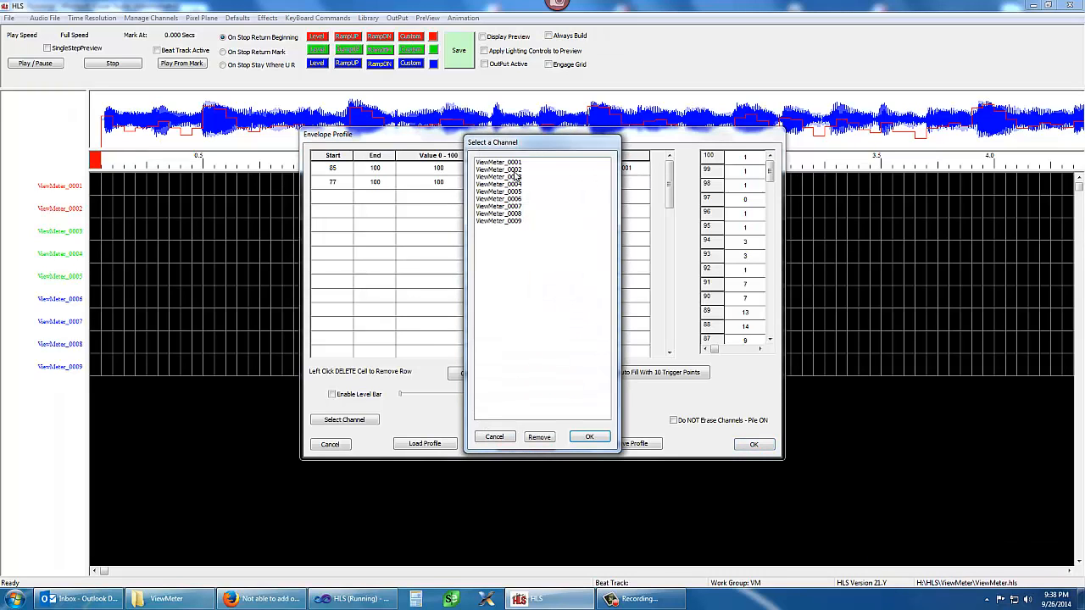
left_click(513, 171)
left_click(591, 438)
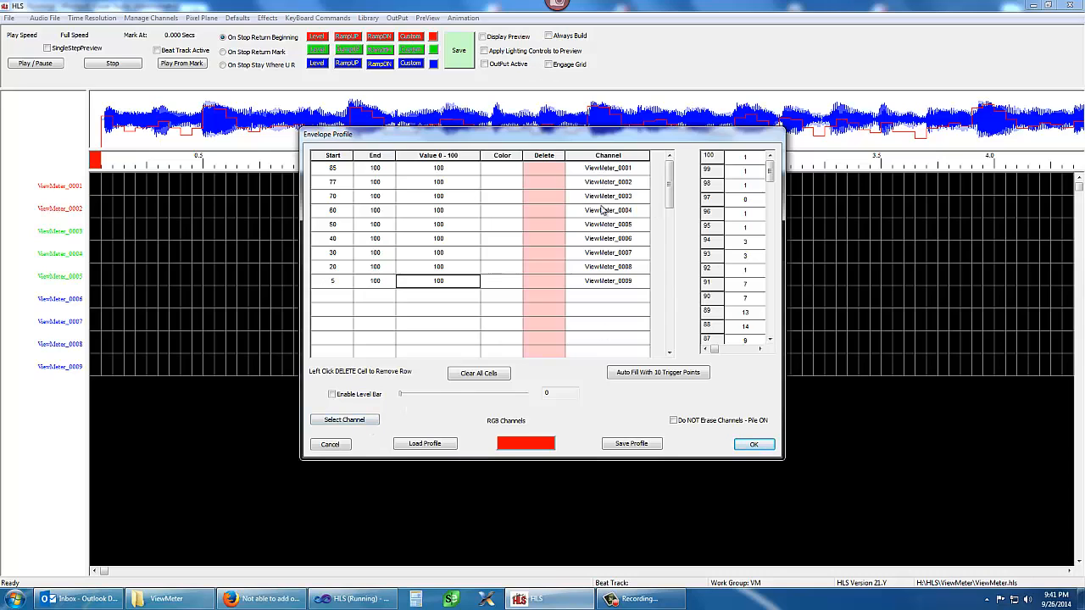
Select ViewMeter_0009 as the profile's channel and build the envelope-based effects, replacing existing ones
left_click(363, 420)
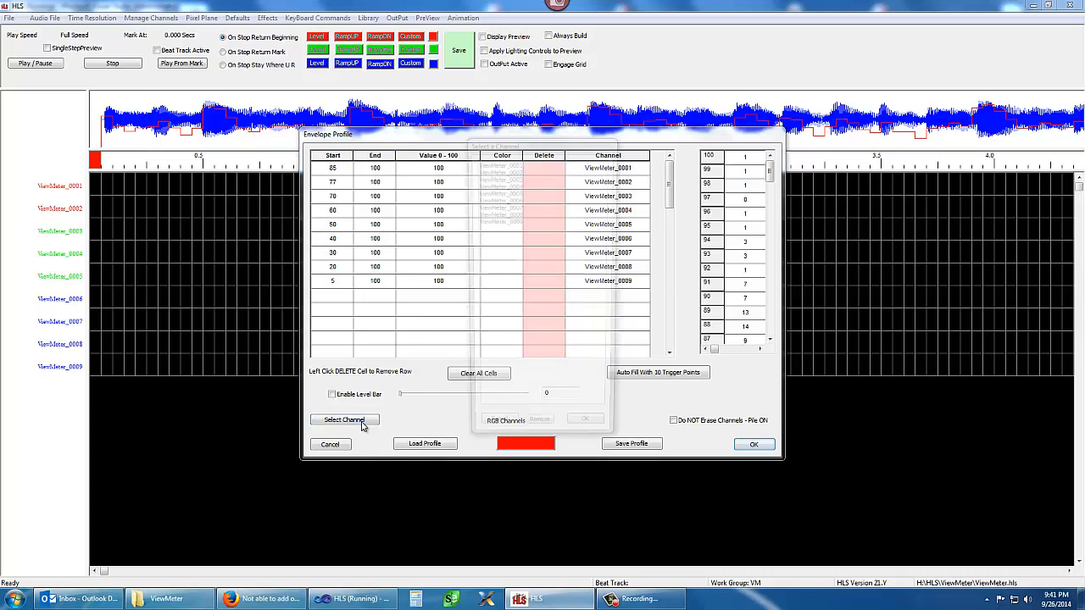
left_click(511, 221)
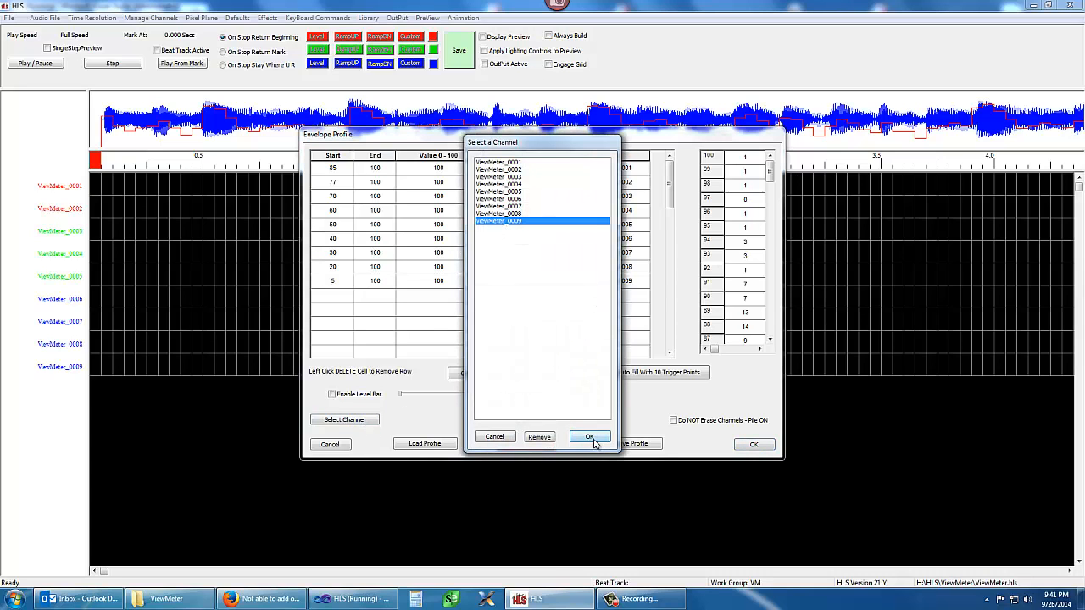
left_click(587, 439)
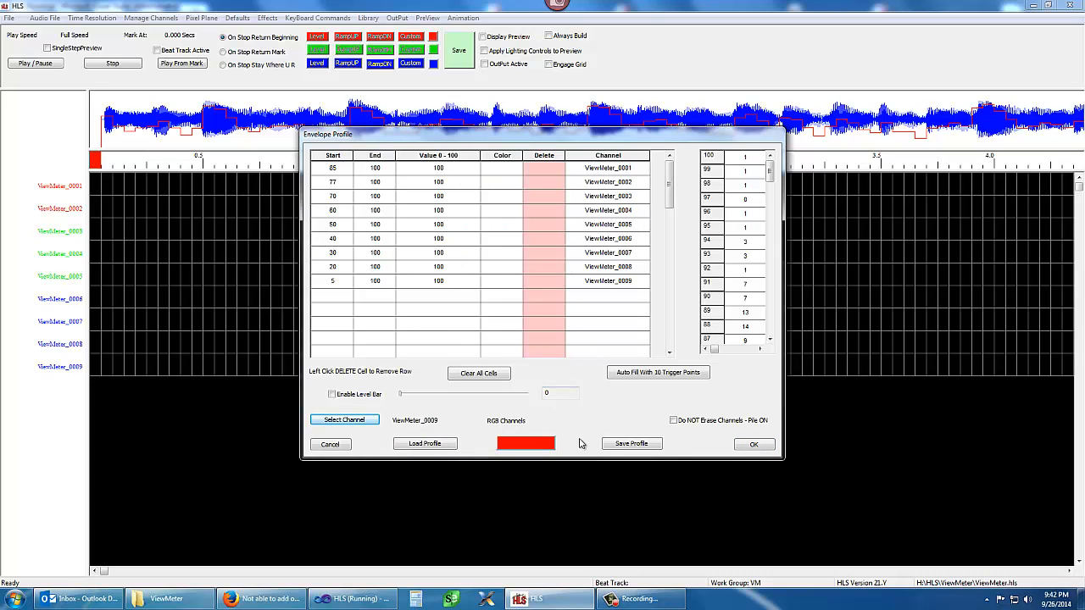
left_click(752, 448)
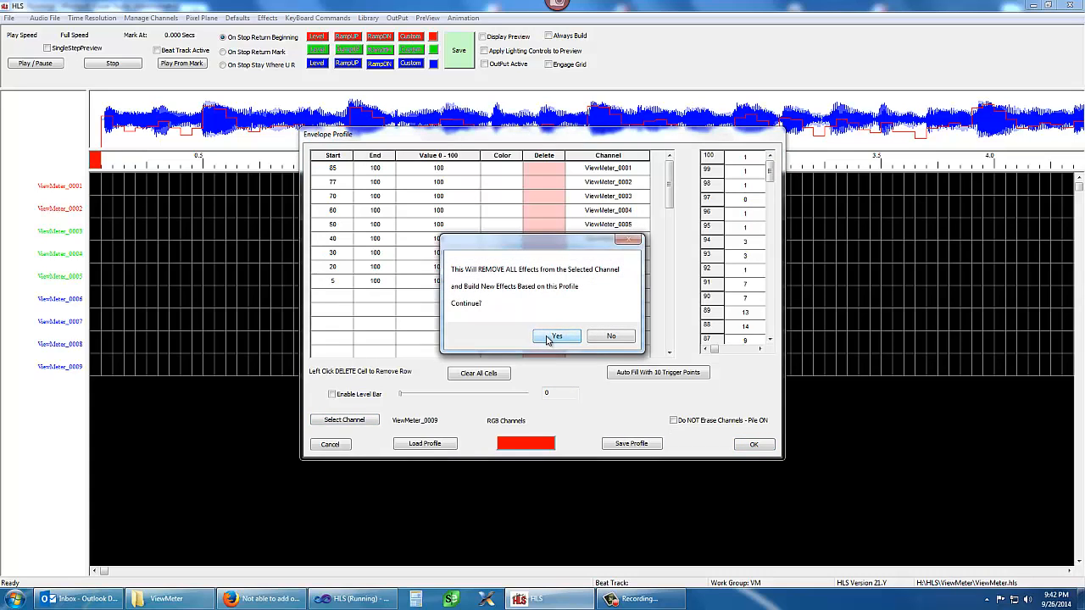
left_click(547, 339)
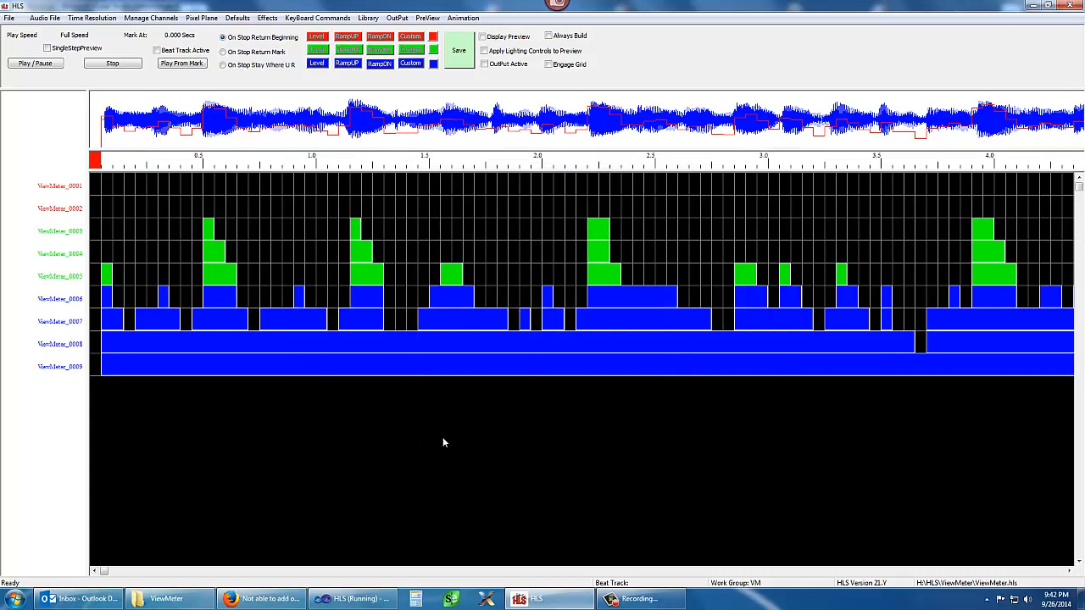
Save the sequence and set the play mark at 32.5 seconds
left_click(462, 55)
left_click(552, 321)
left_click_drag(106, 573, 264, 609)
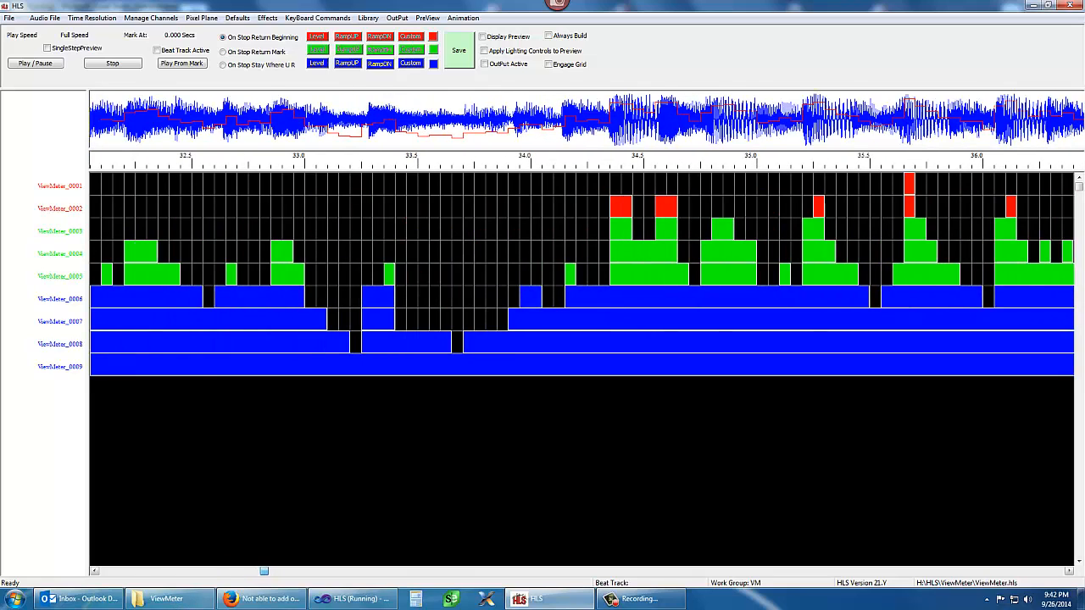
left_click(197, 165)
left_click_drag(265, 574, 2, 580)
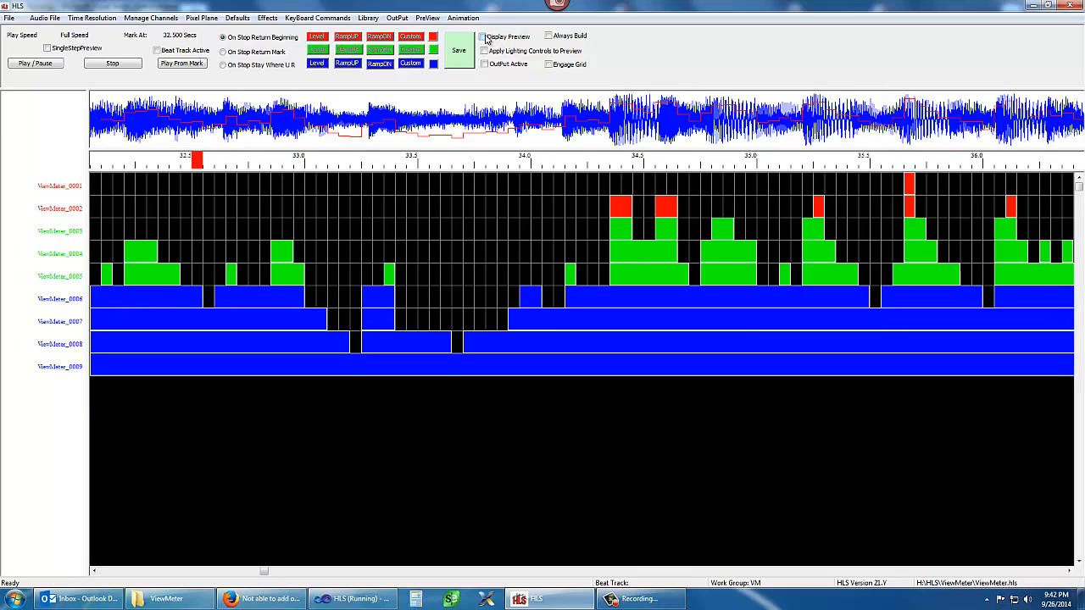
Open the ViewMeter preview for editing and place its preview window beside the preview toolbar
left_click(428, 17)
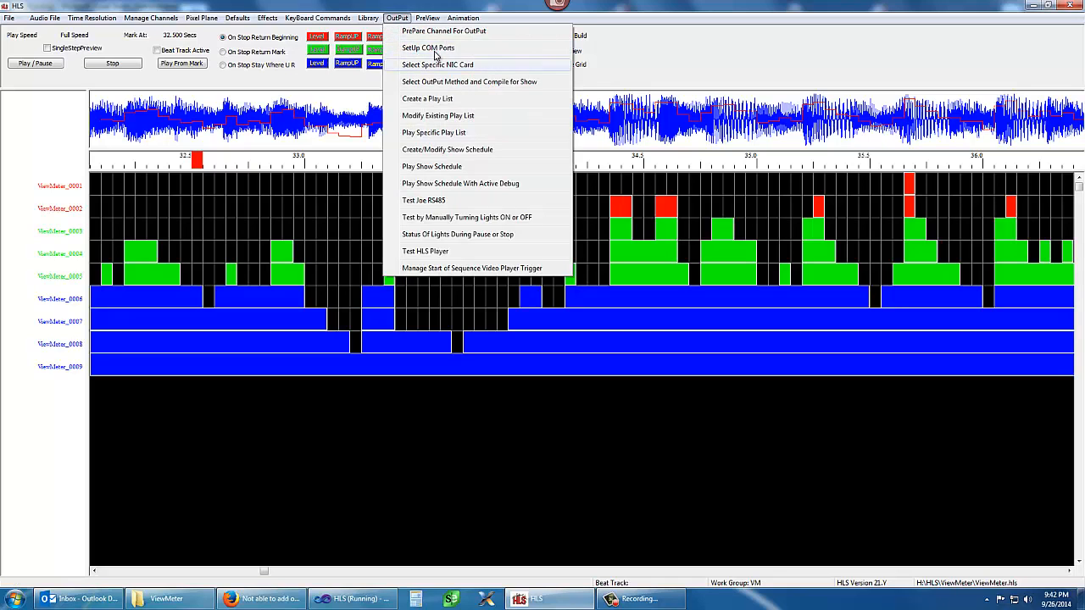
left_click(456, 31)
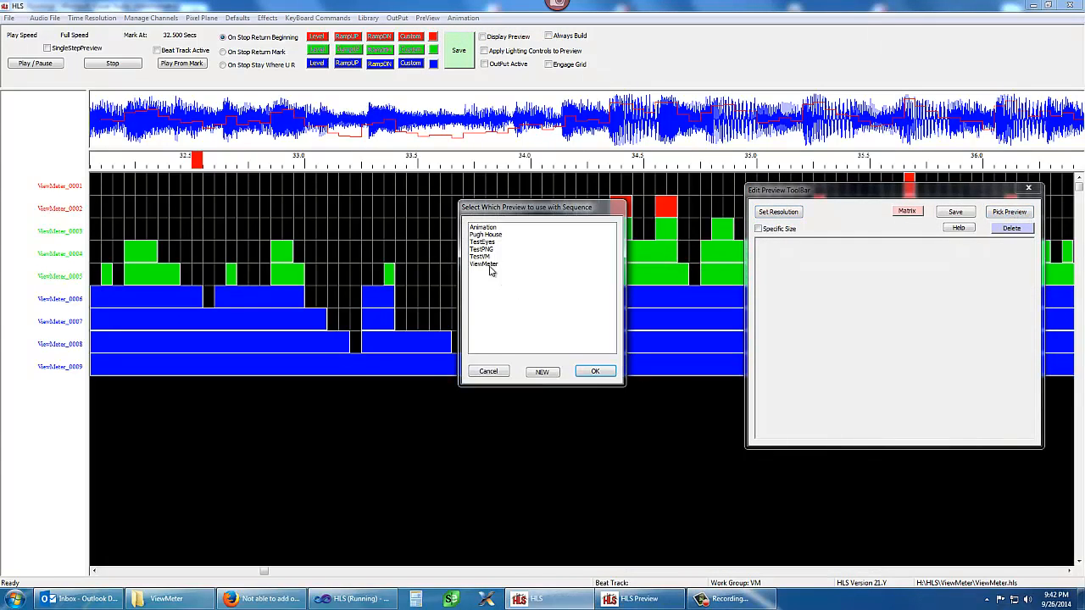
left_click(487, 265)
left_click(594, 371)
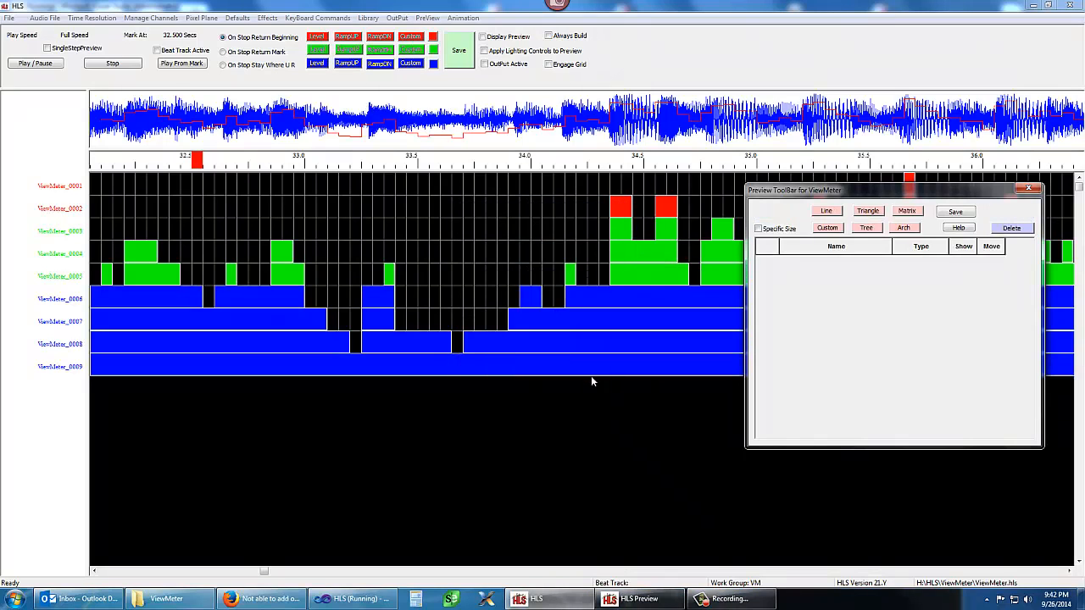
left_click(638, 599)
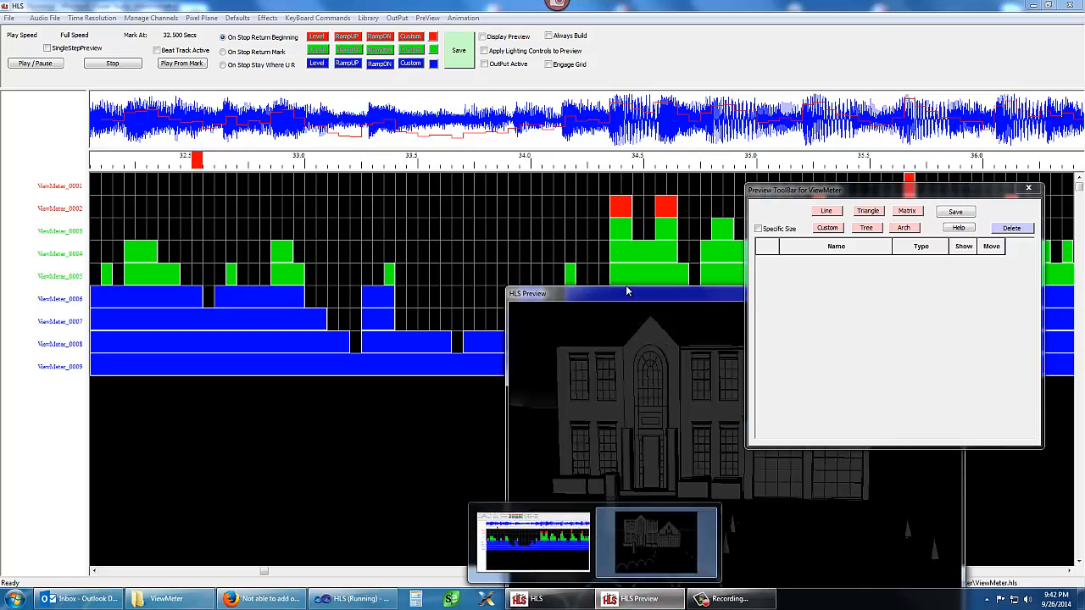
left_click_drag(620, 299, 360, 187)
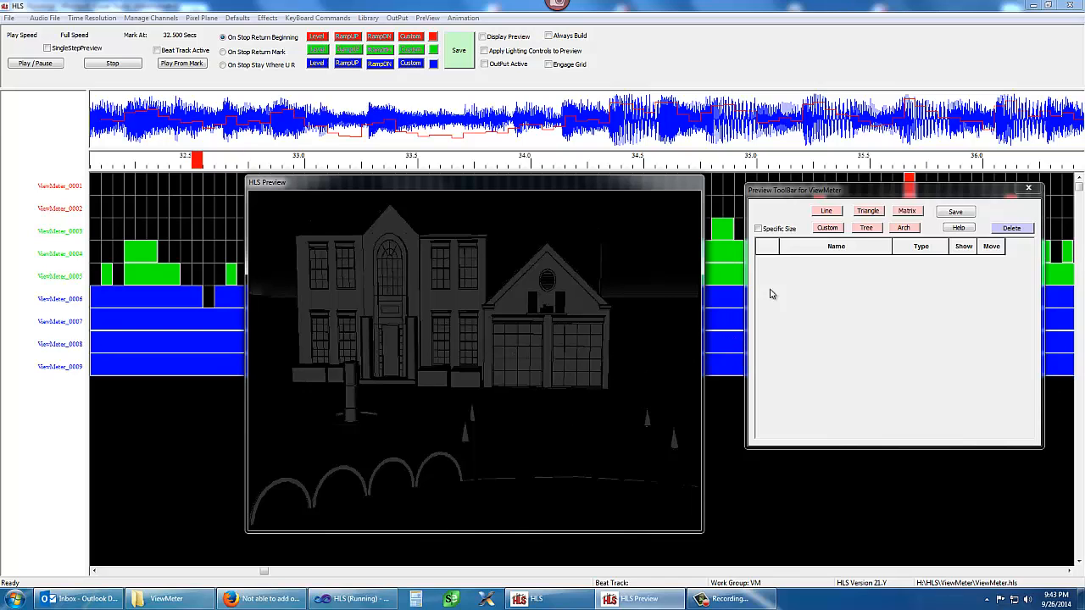
Start a custom preview object with a specific size of 3 cells across and 5 cells down
left_click(759, 229)
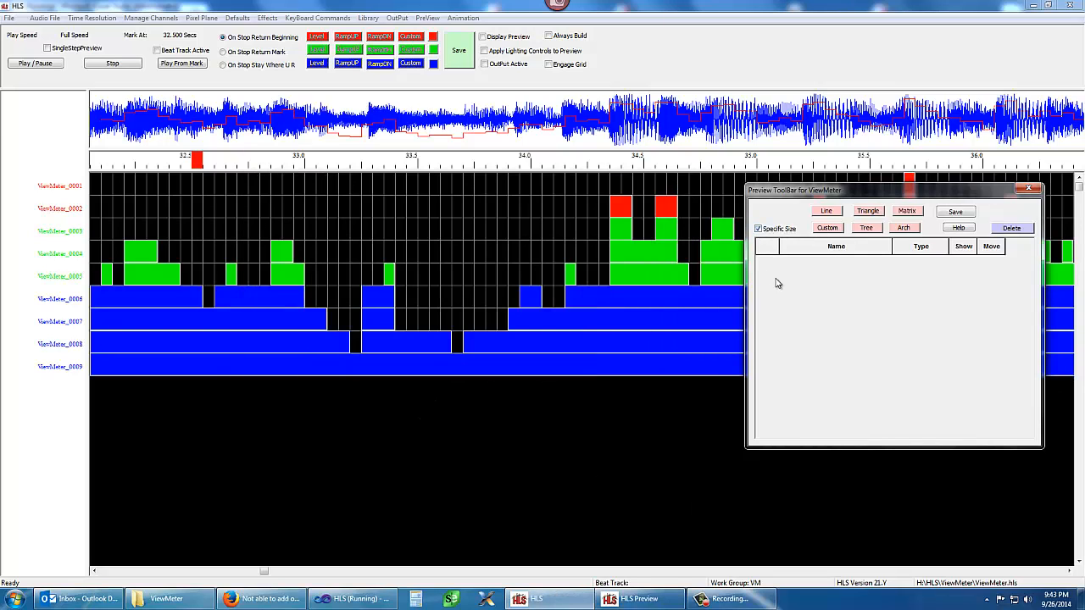
left_click(826, 228)
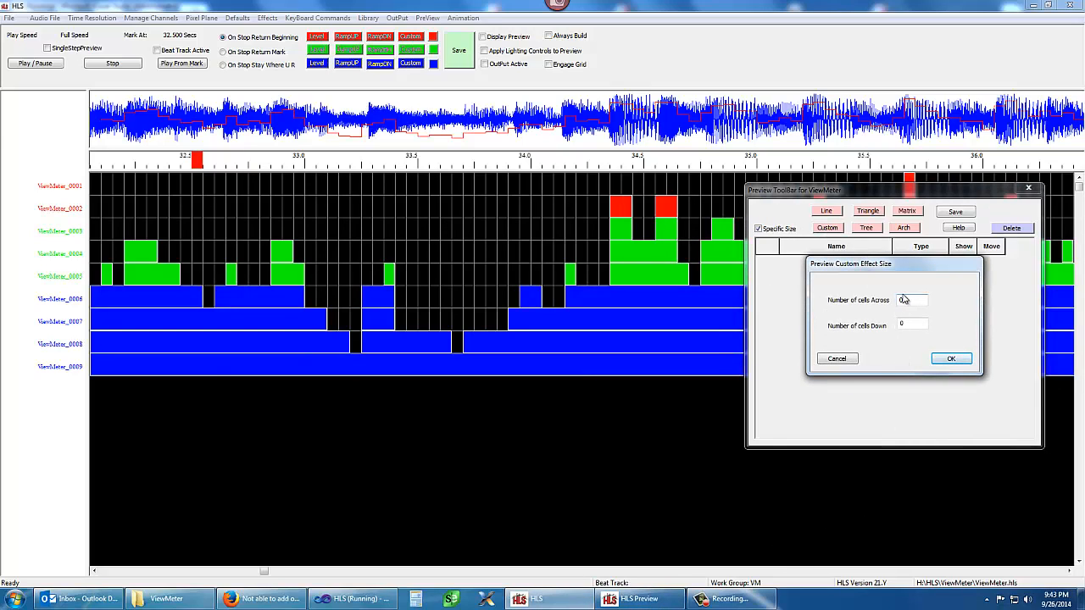
type("3")
left_click(904, 323)
double_click(899, 325)
left_click(945, 359)
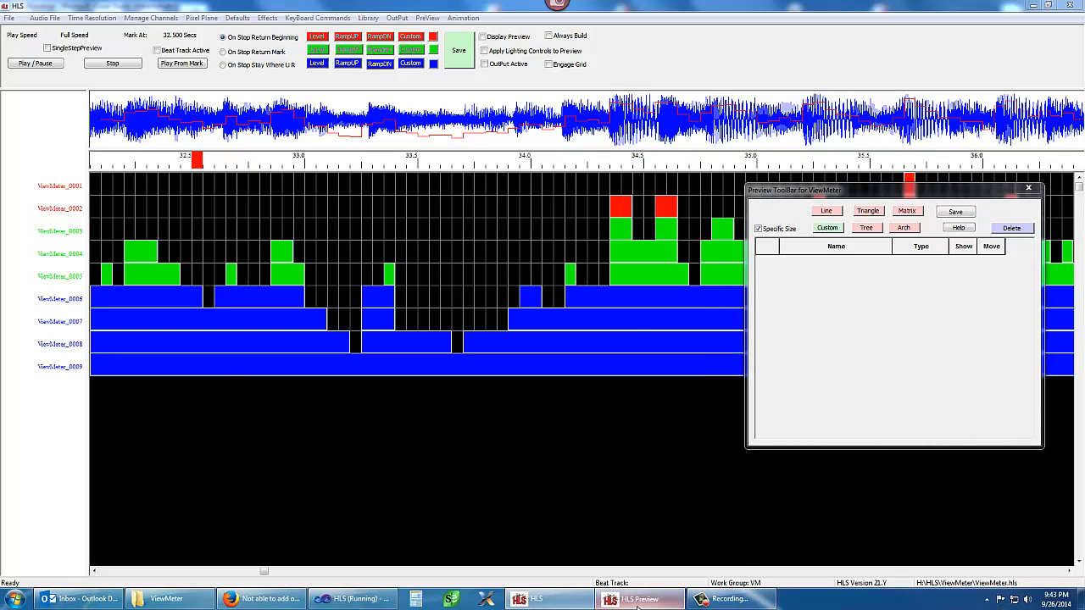
Place the custom object in the preview just below the garage's right corner and name it VM1
left_click(638, 598)
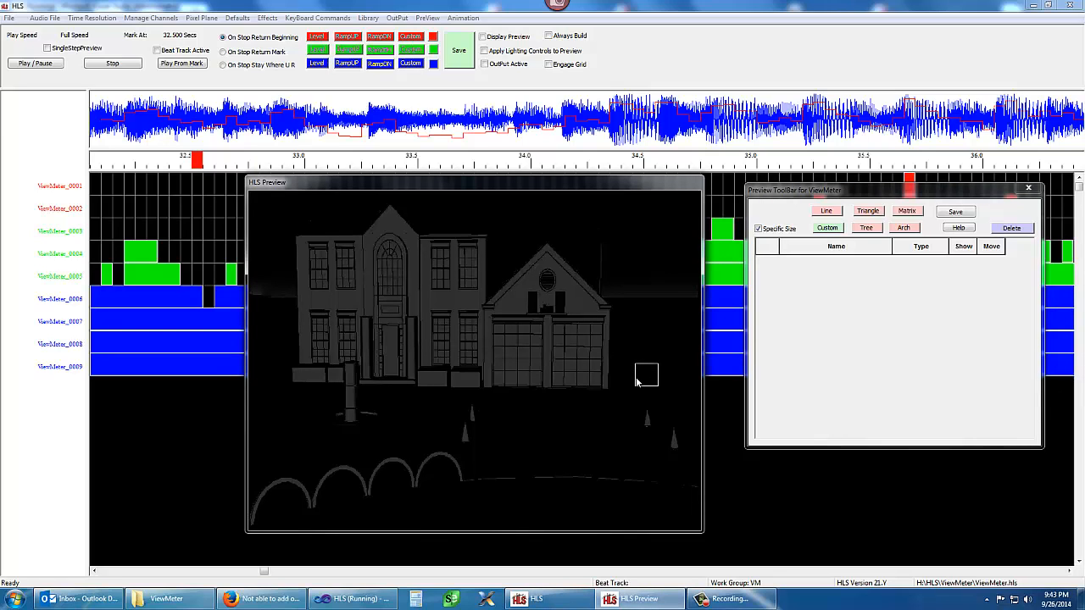
left_click(597, 393)
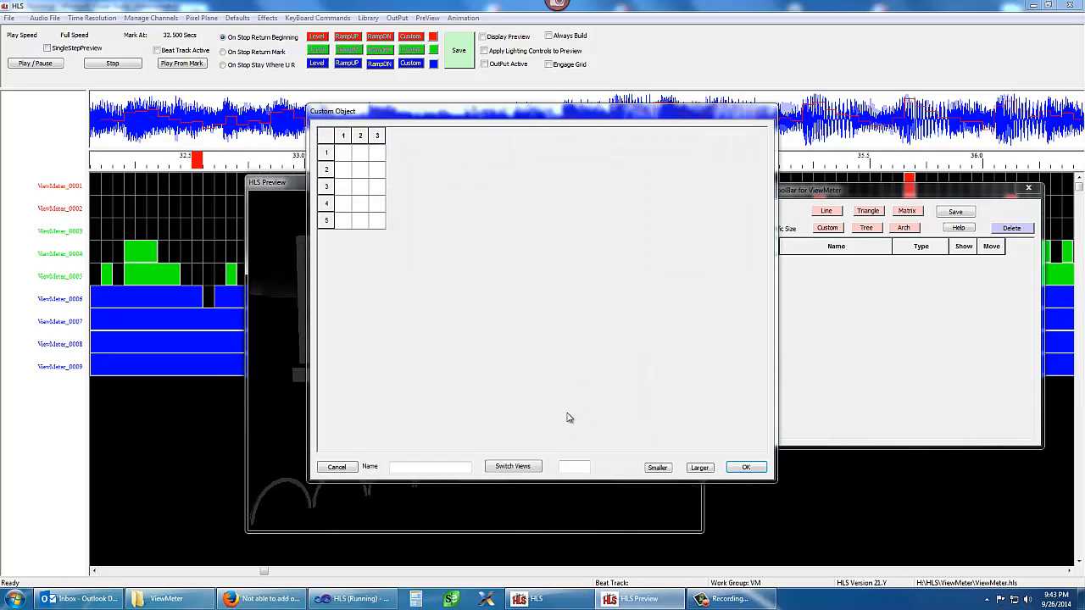
left_click(404, 468)
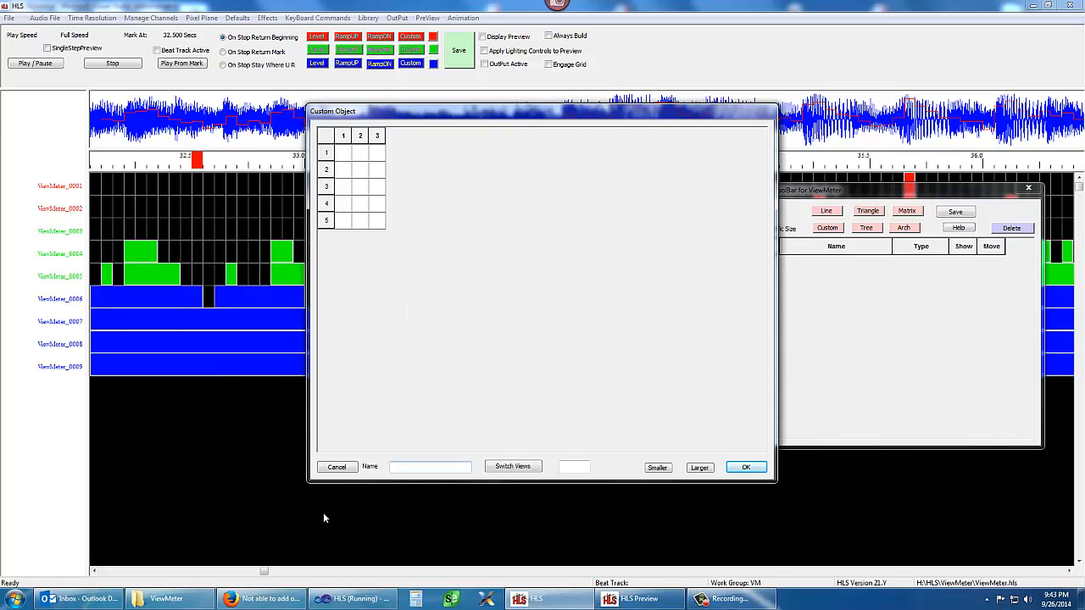
type("VM1")
Assign the cell in row 1, column 1 to ViewMeter_0001 as a single dumb RGB string or non-RGB string or pixel
left_click(344, 159)
left_click(344, 157)
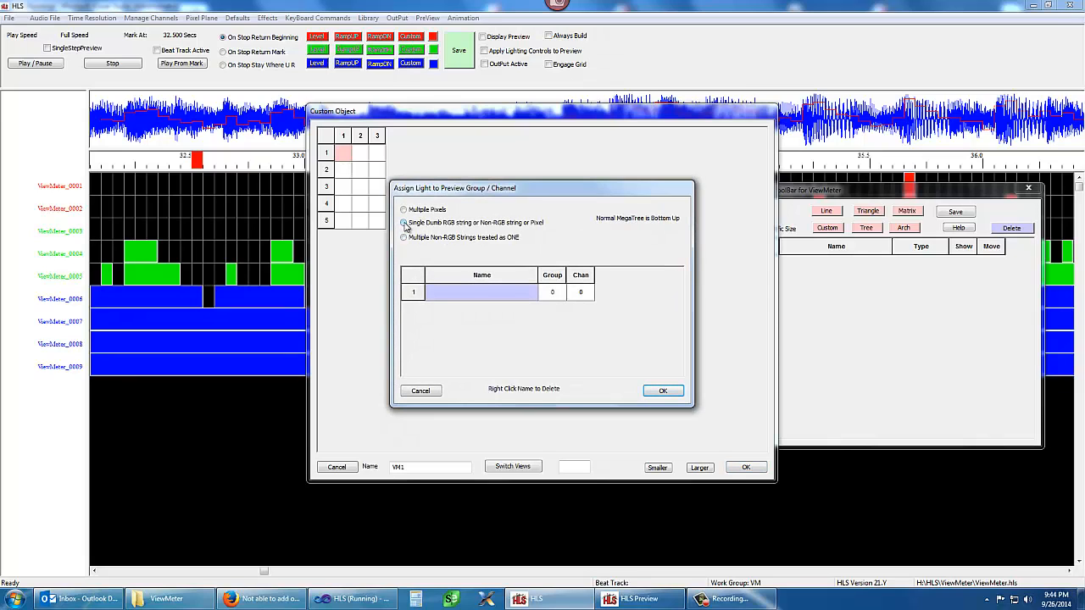
left_click(404, 223)
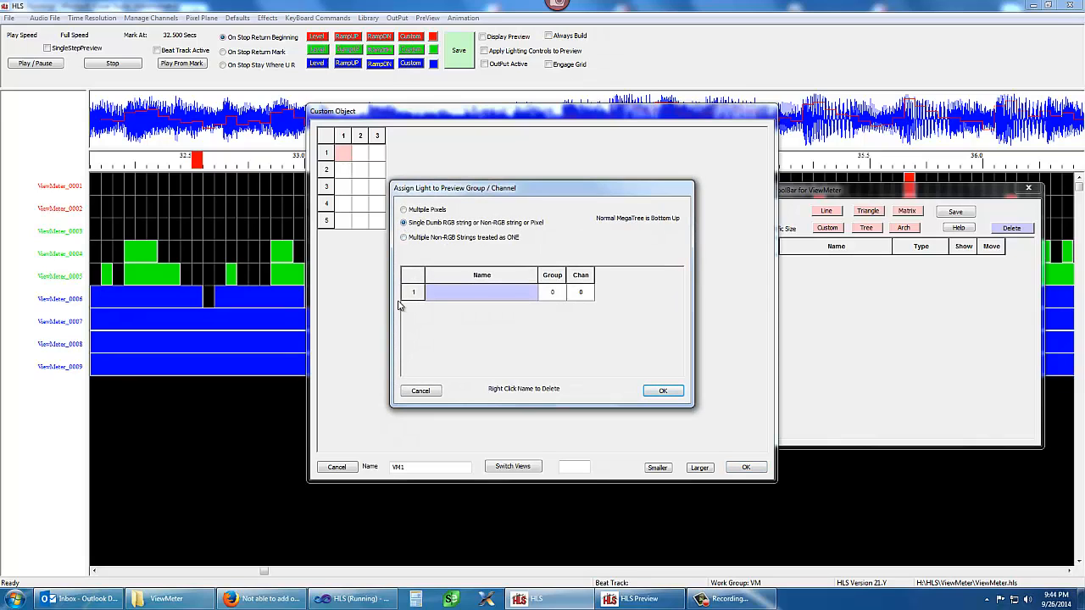
left_click(462, 296)
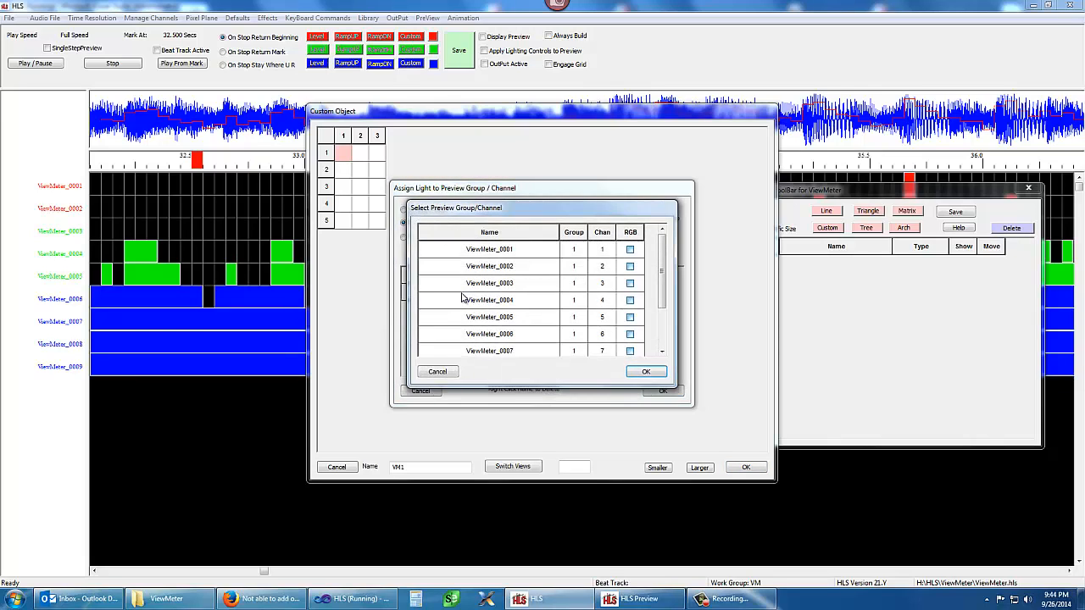
left_click(540, 253)
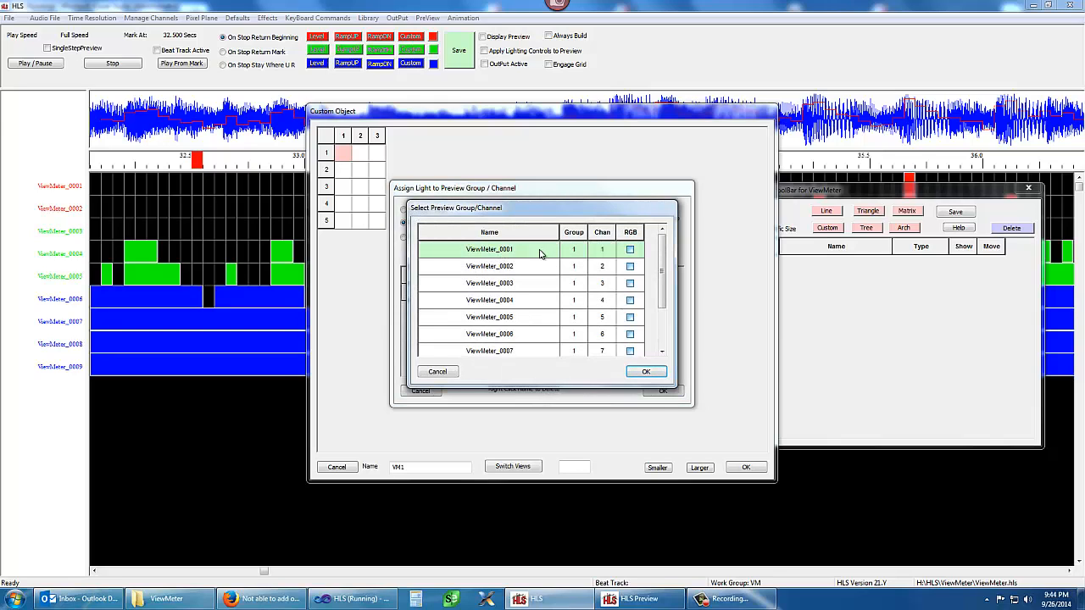
left_click(646, 371)
left_click(658, 393)
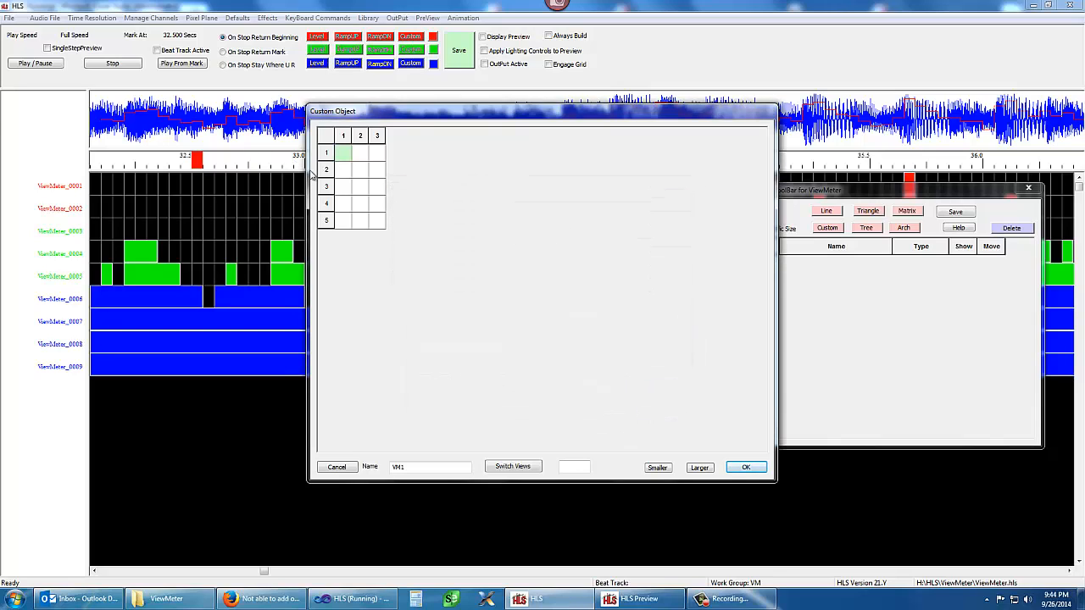
Fill all empty cells of the custom object with 1-1, name it VM1 and accept the object
left_click(520, 469)
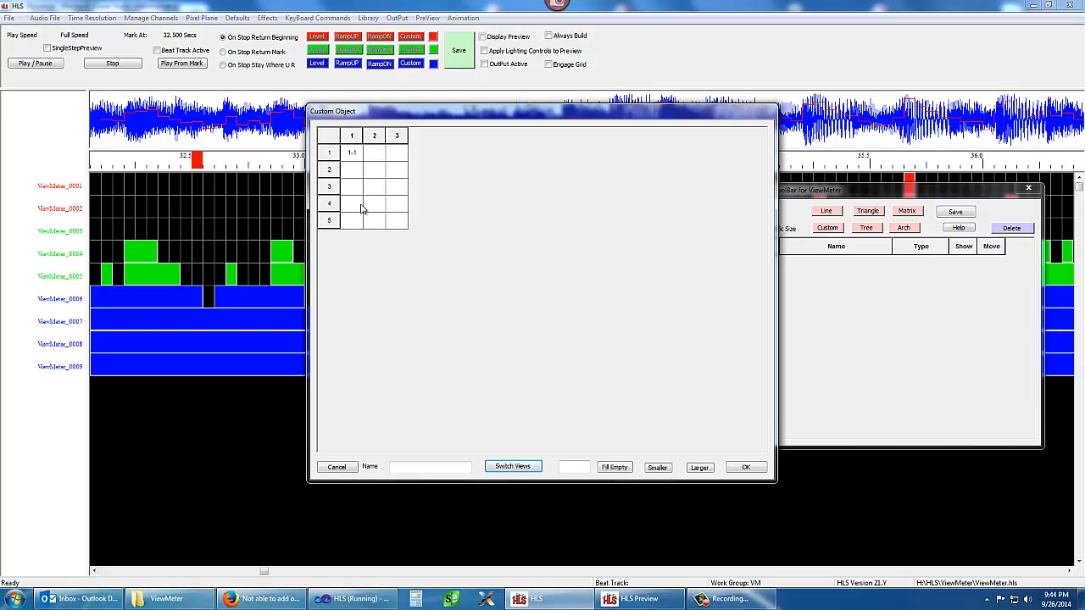
left_click(419, 469)
left_click(622, 469)
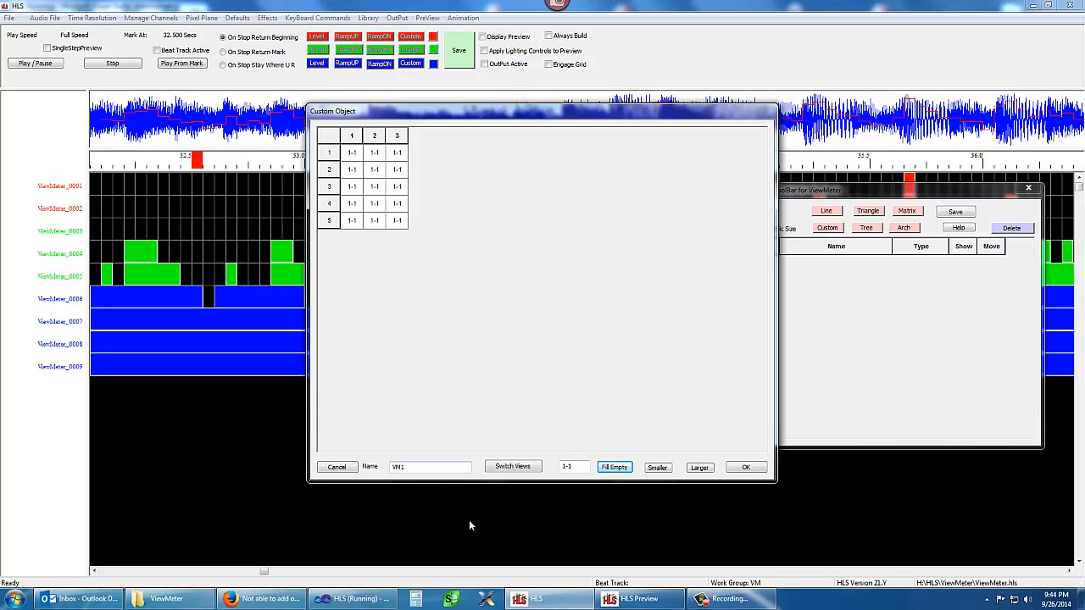
left_click(740, 472)
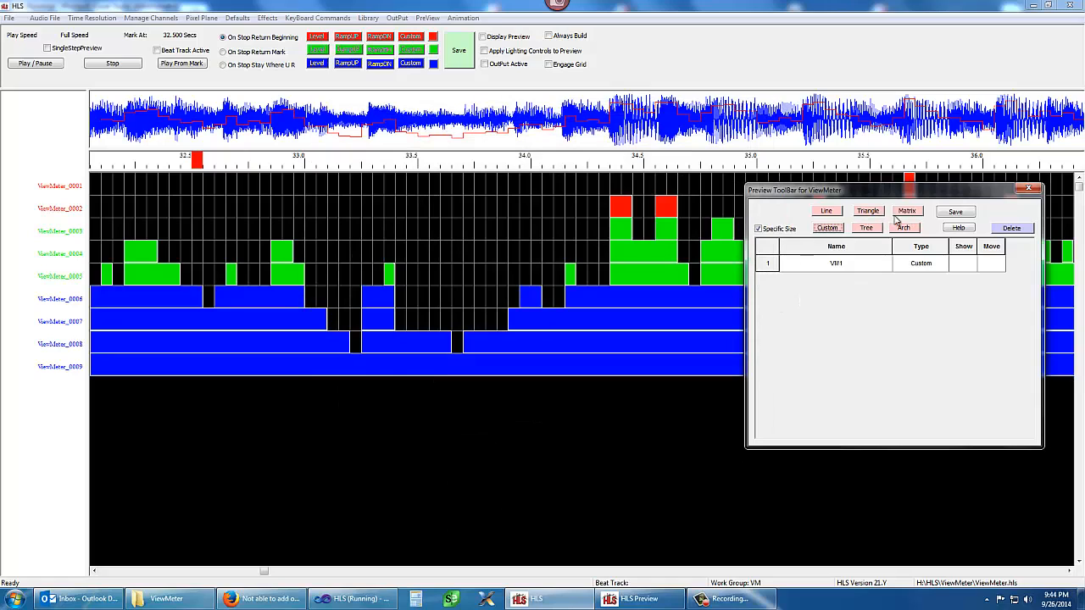
Start a second custom preview object sized 3 cells across and 5 cells down
left_click(828, 229)
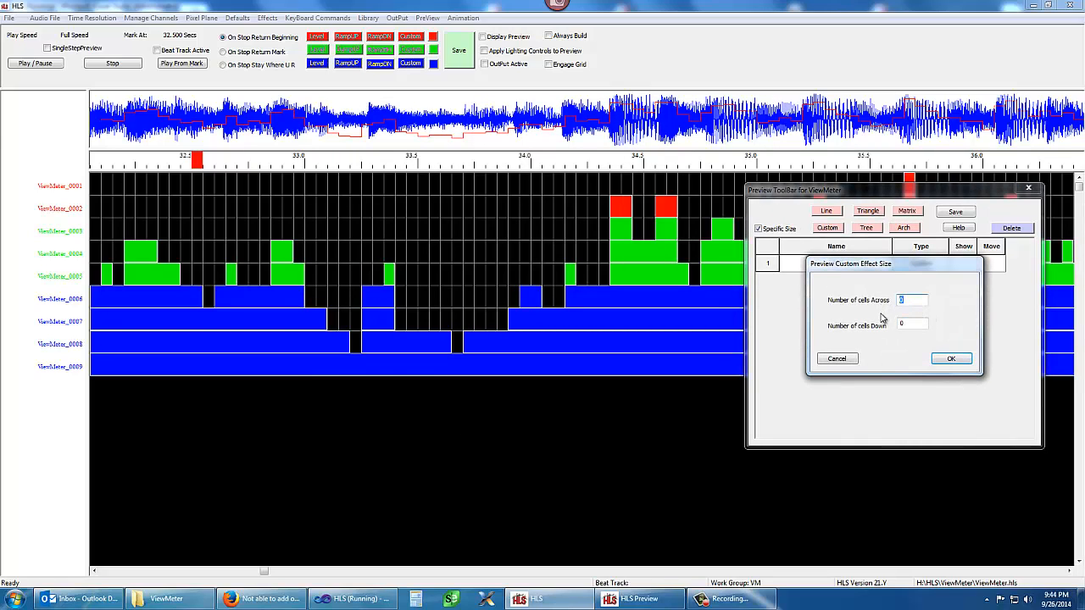
type("3")
key("Tab")
type("5")
left_click(953, 359)
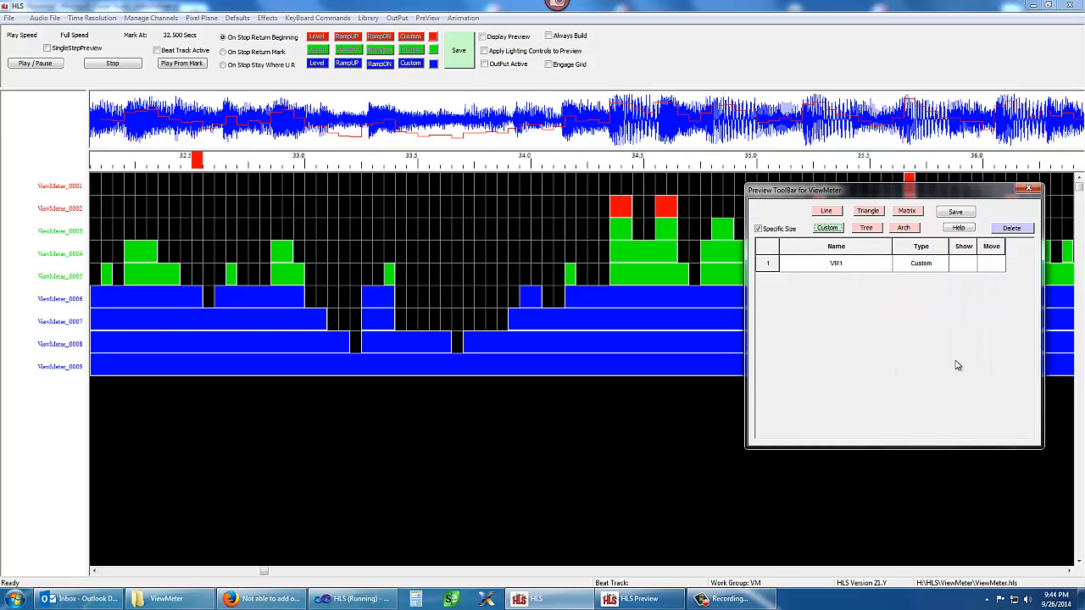
Place the second custom object in the preview beside the garage, just above the VM1 object
left_click(627, 598)
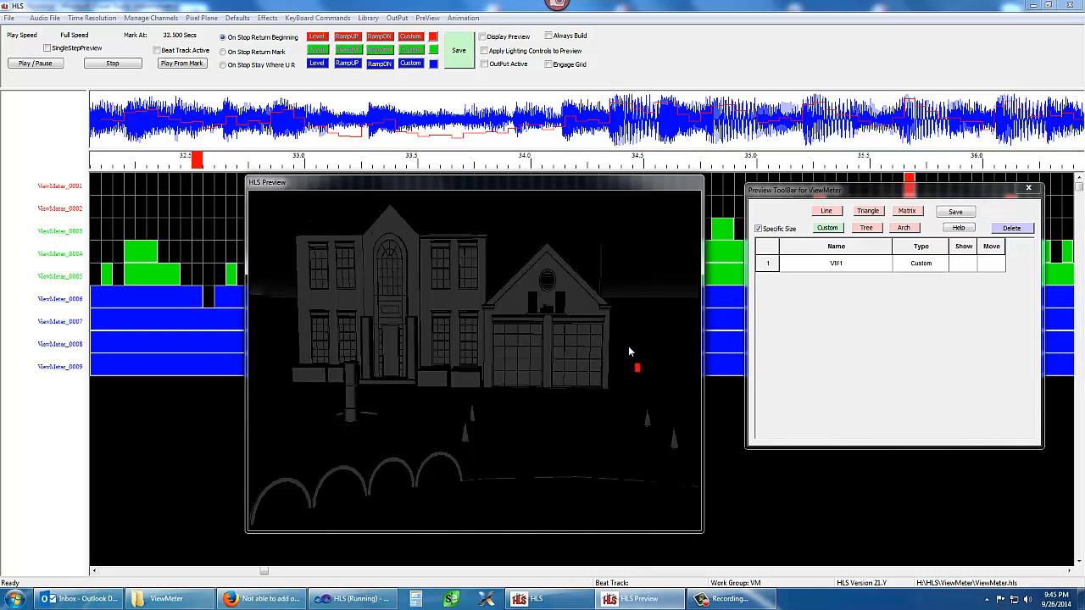
left_click(632, 330)
left_click(610, 351)
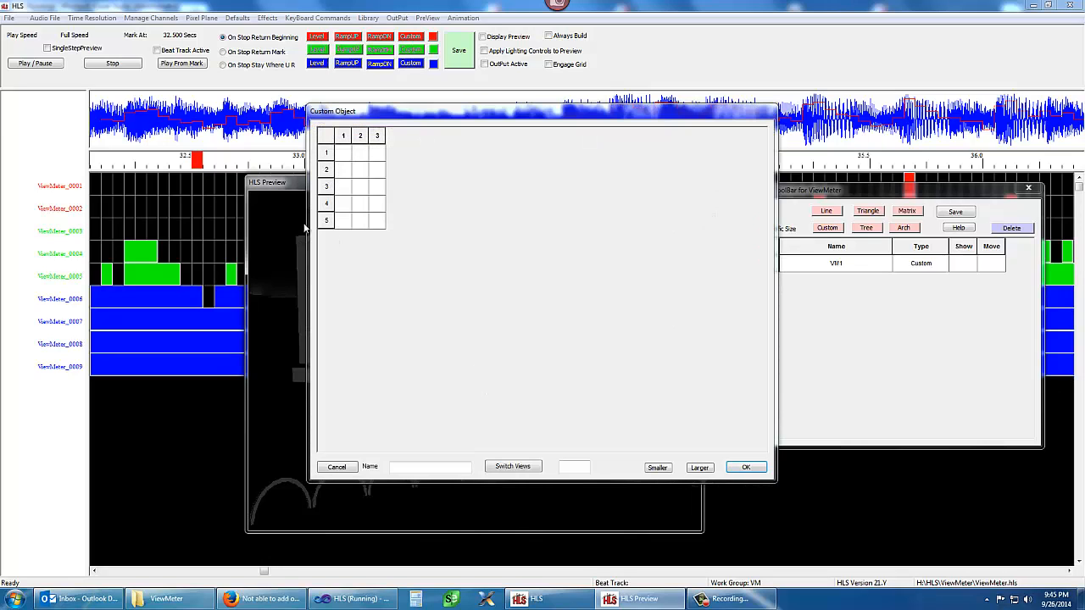
Fill all empty cells of the second custom object with 1-2, name it vm2 and accept the object
left_click(426, 469)
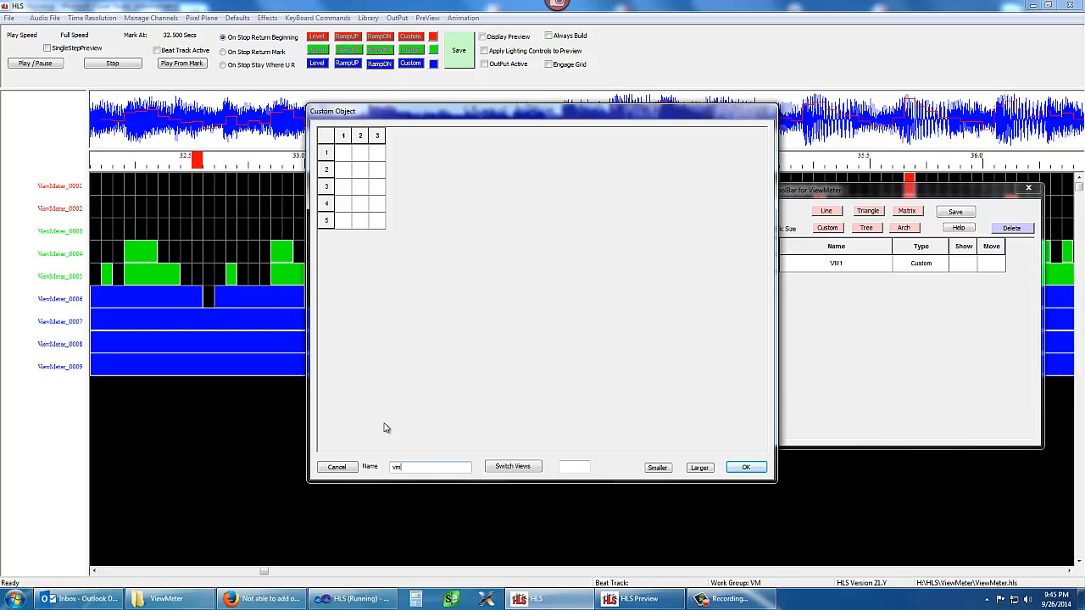
left_click(520, 469)
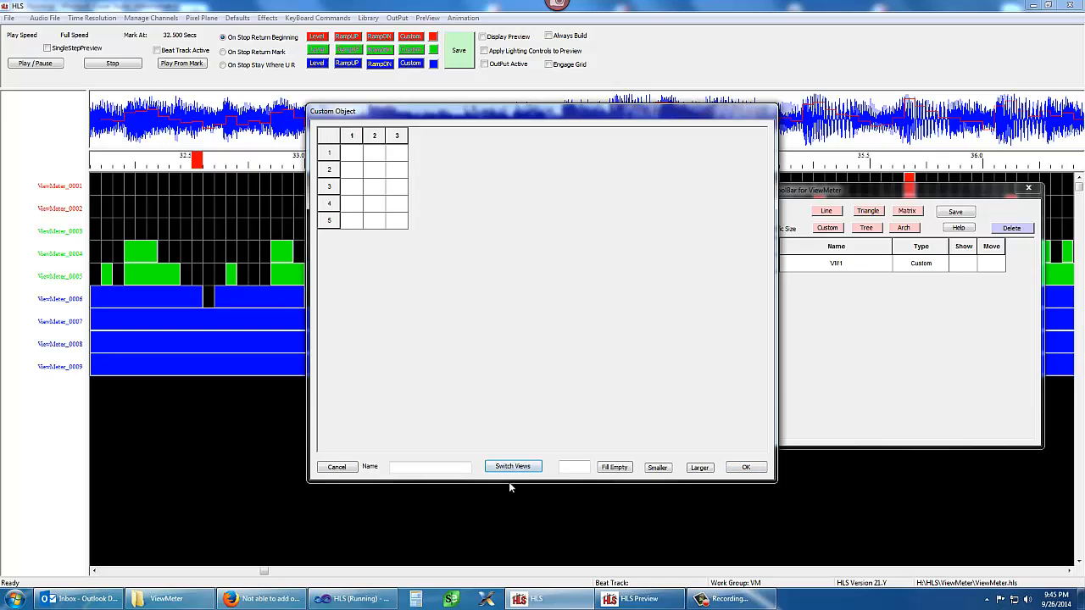
left_click(576, 469)
type("1-2")
left_click(615, 468)
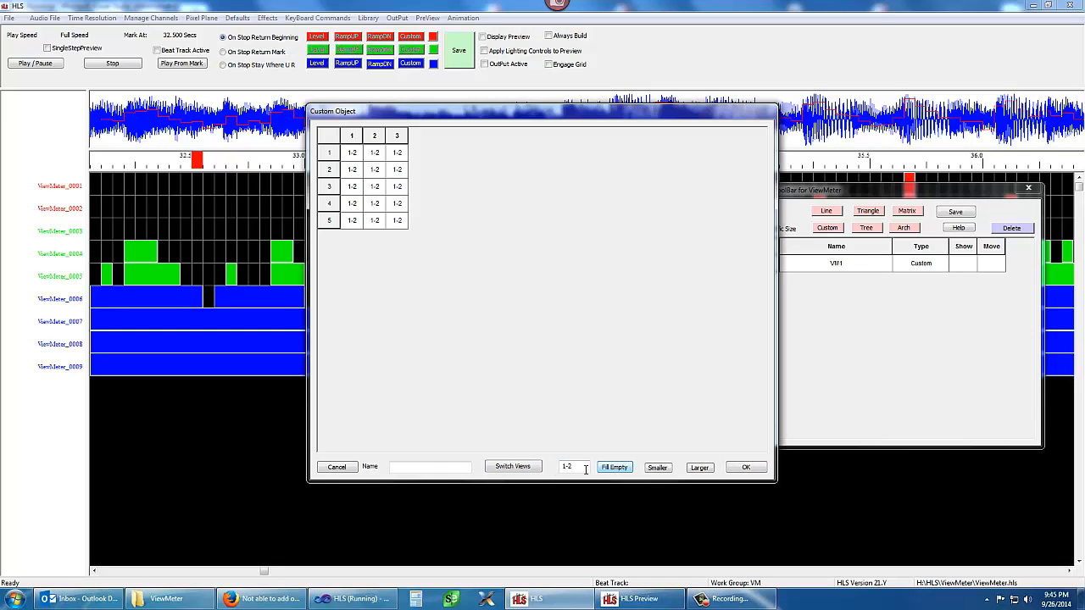
left_click(416, 468)
left_click(743, 467)
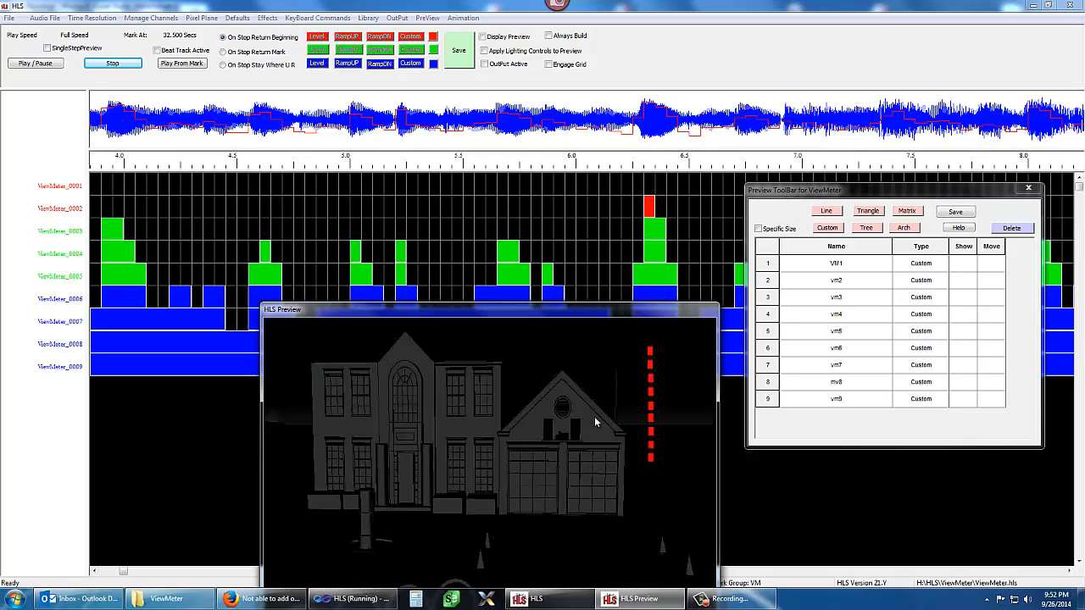
Save the ViewMeter preview with its nine custom objects and close the preview toolbar
left_click(956, 216)
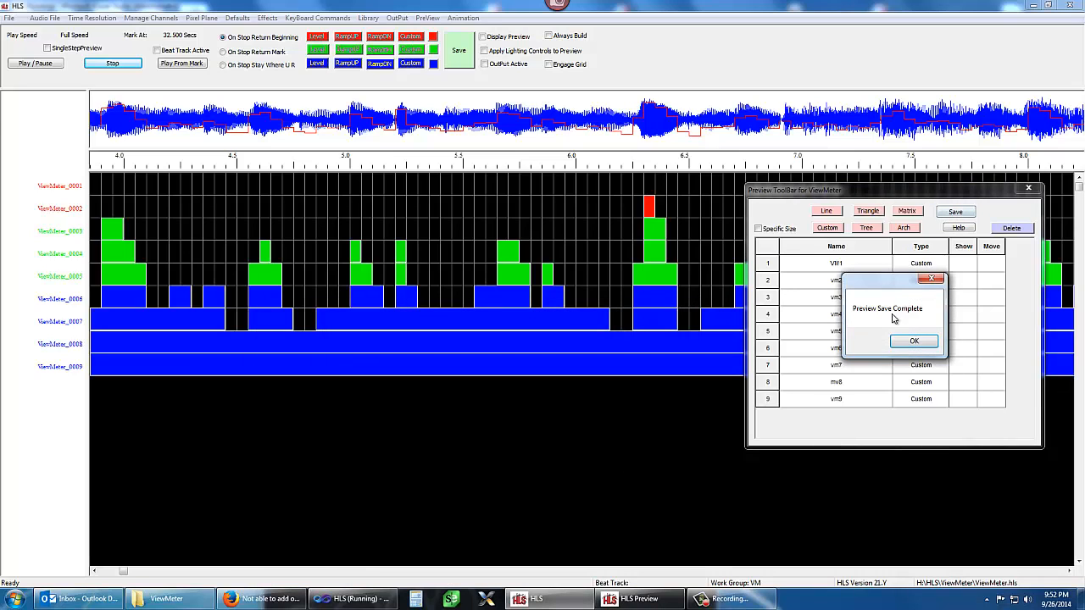
left_click(901, 343)
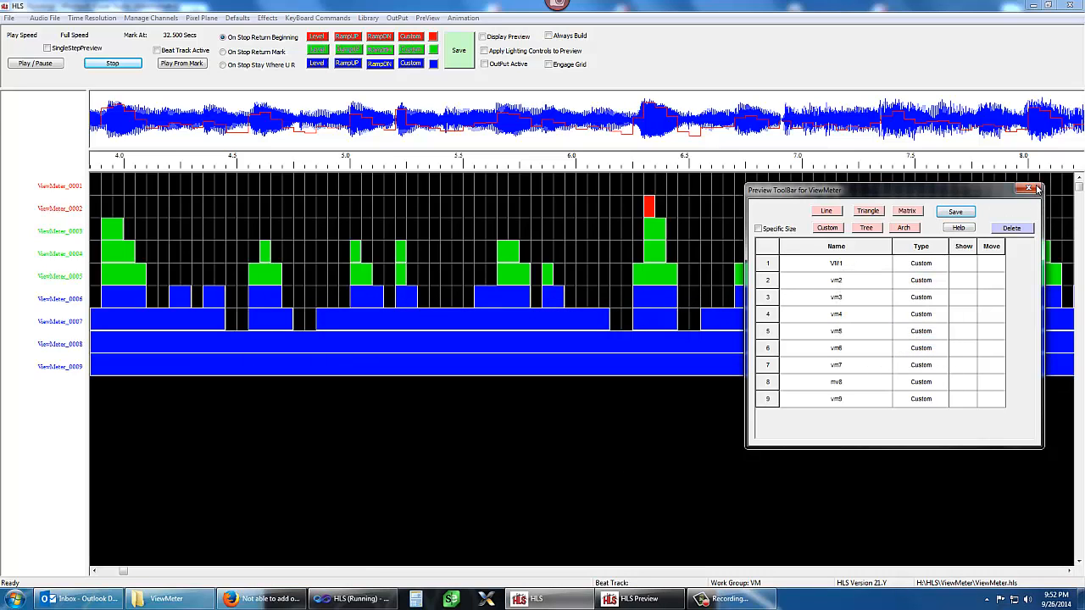
left_click(1028, 187)
left_click(876, 342)
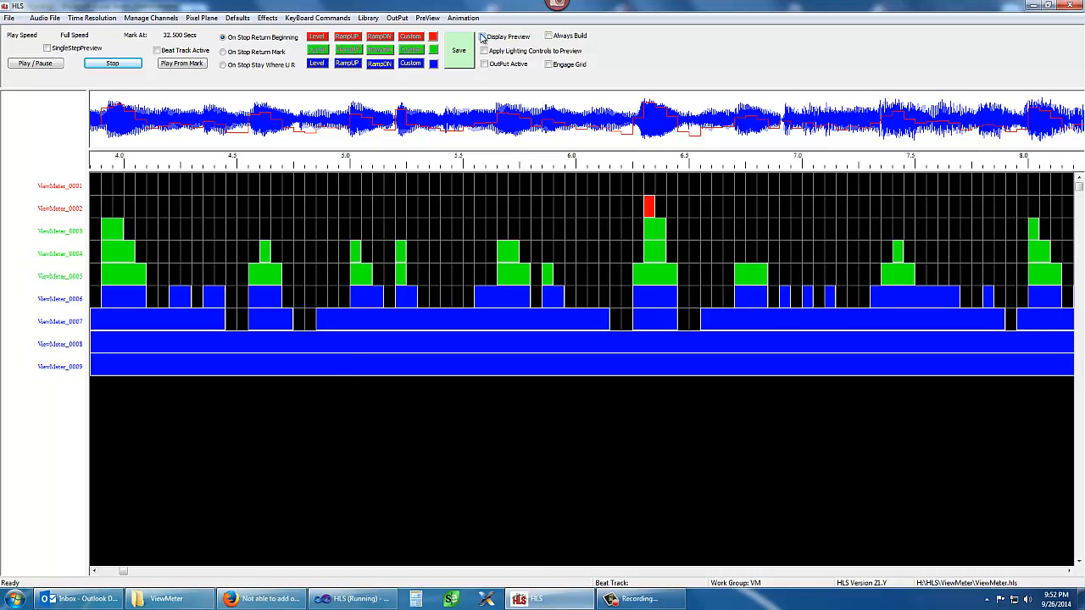
Turn on the preview display with rebuilt output intensity levels and move the preview window up over the timeline
left_click(483, 36)
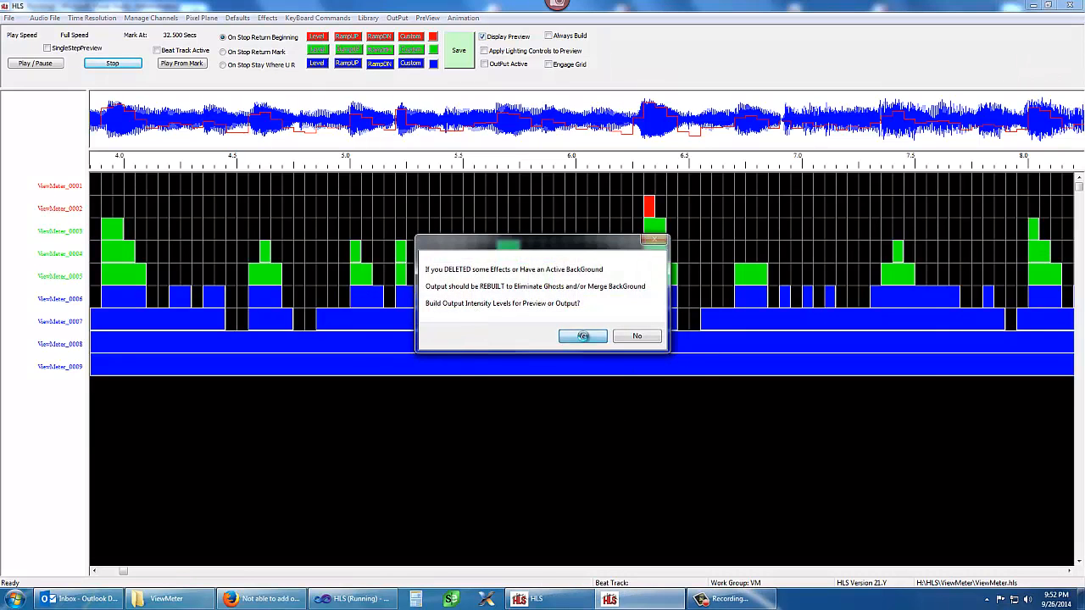
left_click(583, 338)
left_click_drag(548, 349, 626, 159)
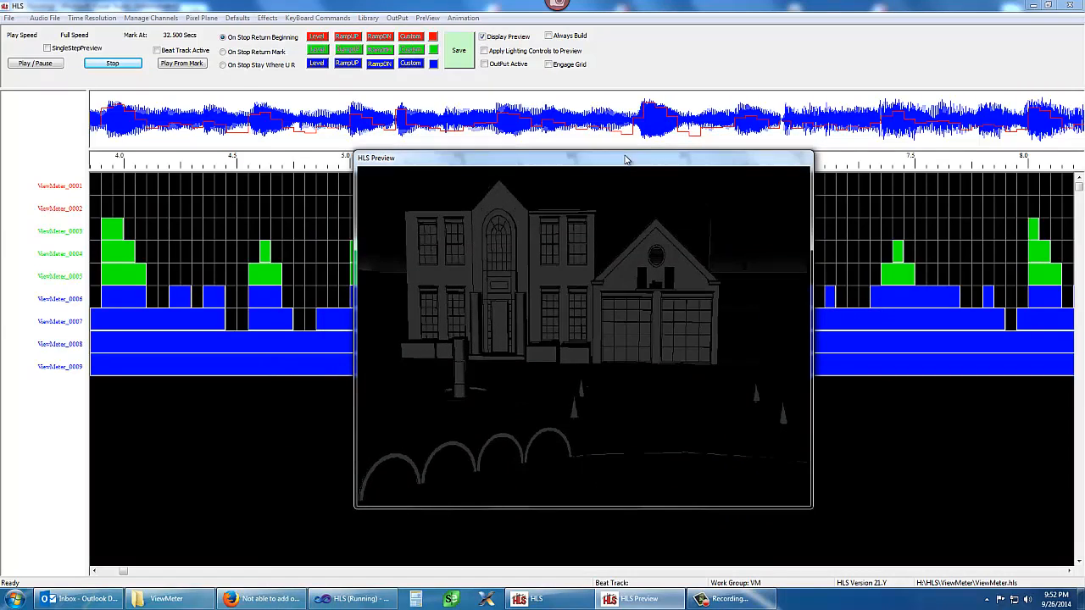
Play the sequence and bring the preview window to the front to watch the view meter
left_click(35, 63)
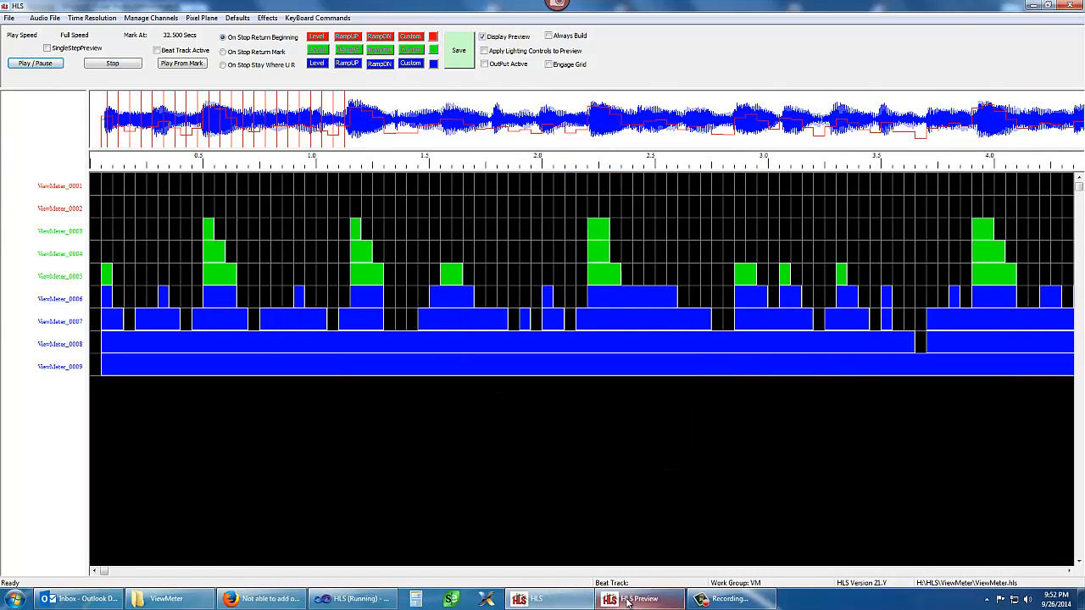
left_click(632, 598)
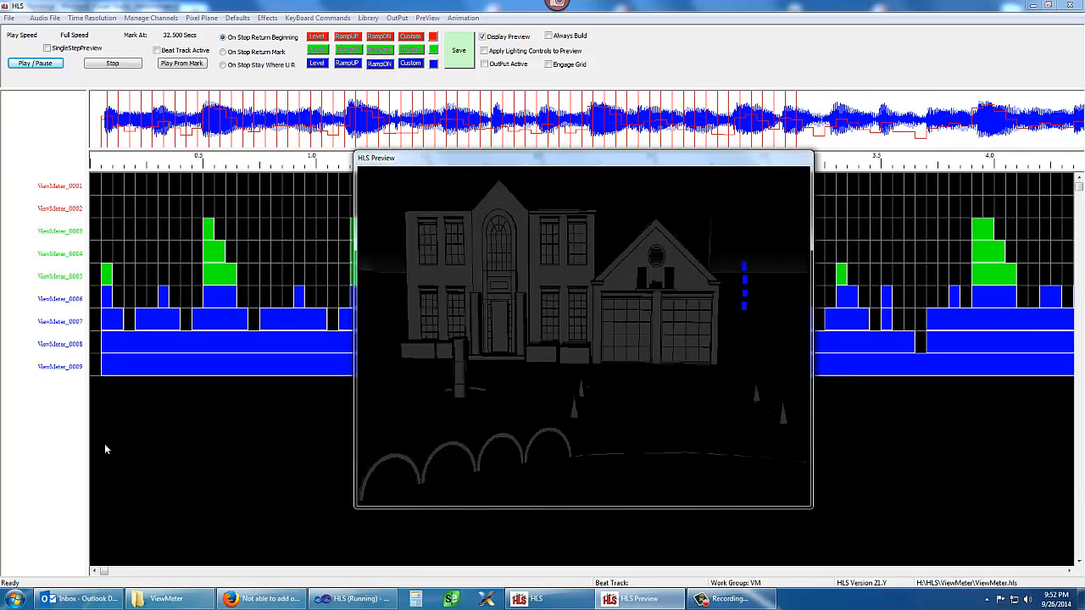